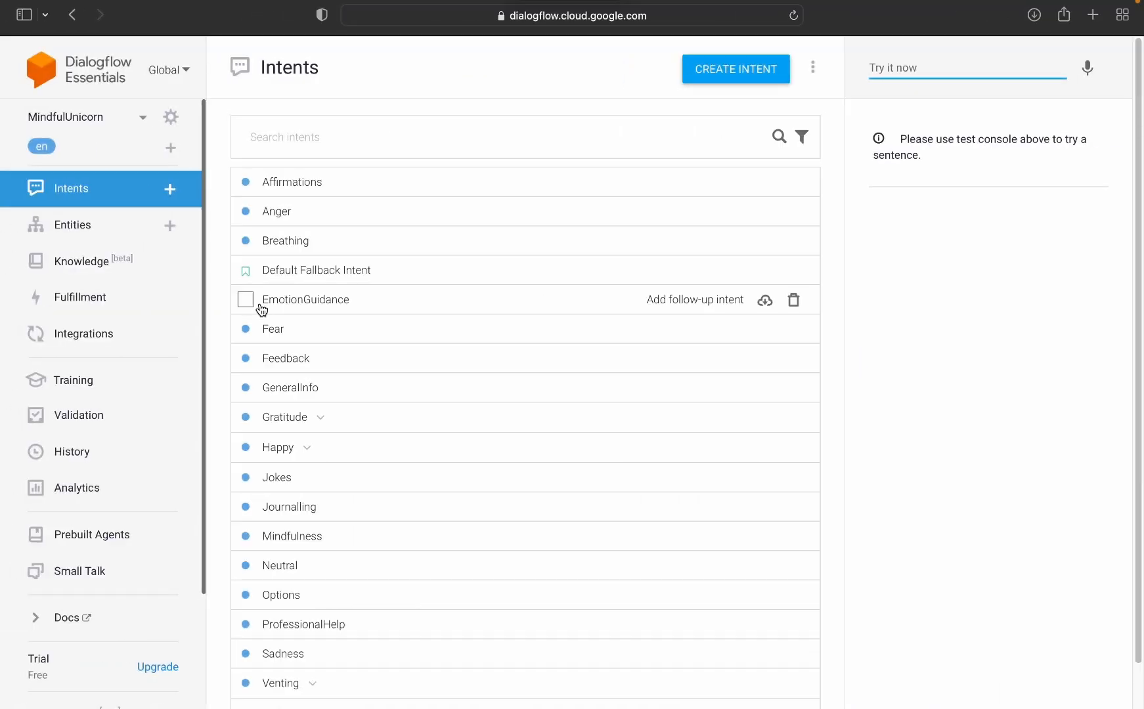
Step: Review the Anger intent's training phrases and text responses, and return to the intents list without saving
{"action": "scroll", "coordinate": [316, 322], "scroll_direction": "down", "scroll_amount": 1}
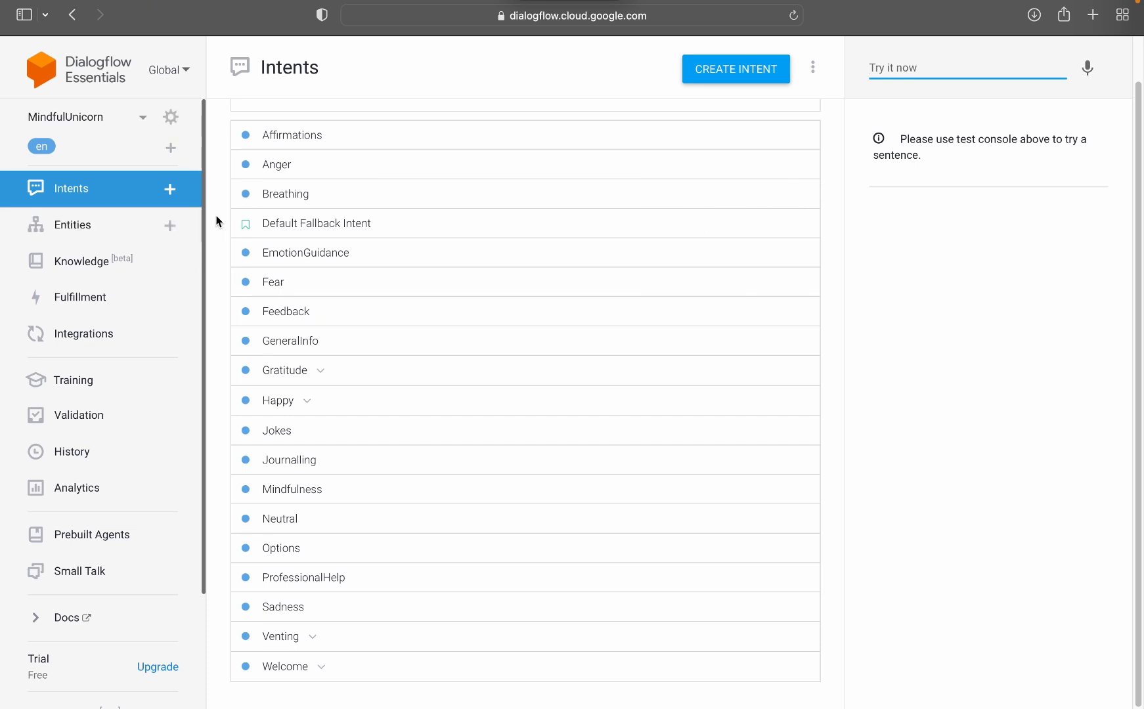
{"action": "scroll", "coordinate": [216, 213], "scroll_direction": "up", "scroll_amount": 2}
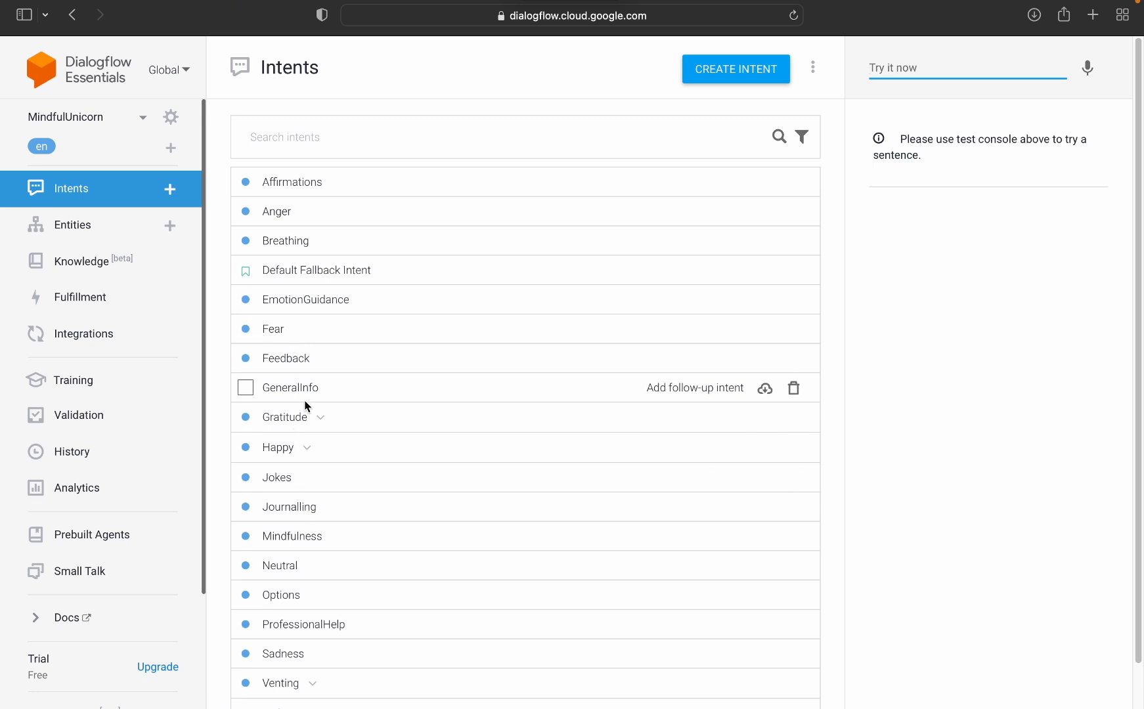
{"action": "left_click", "coordinate": [296, 215]}
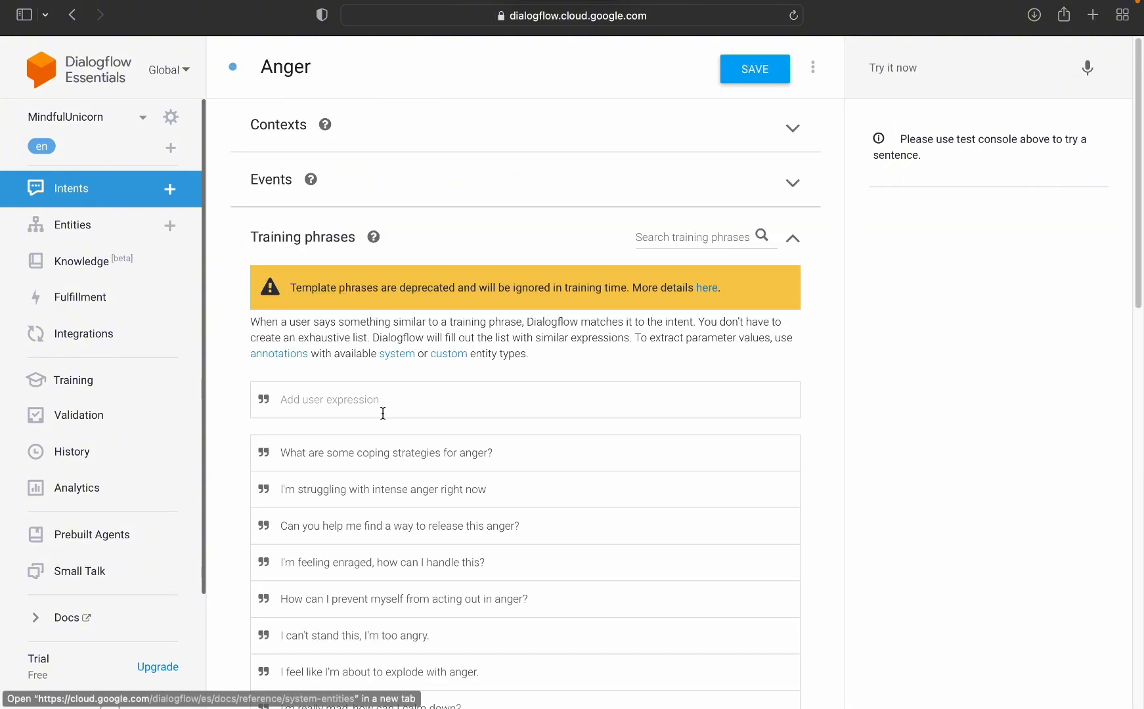
{"action": "scroll", "coordinate": [383, 413], "scroll_direction": "down", "scroll_amount": 15}
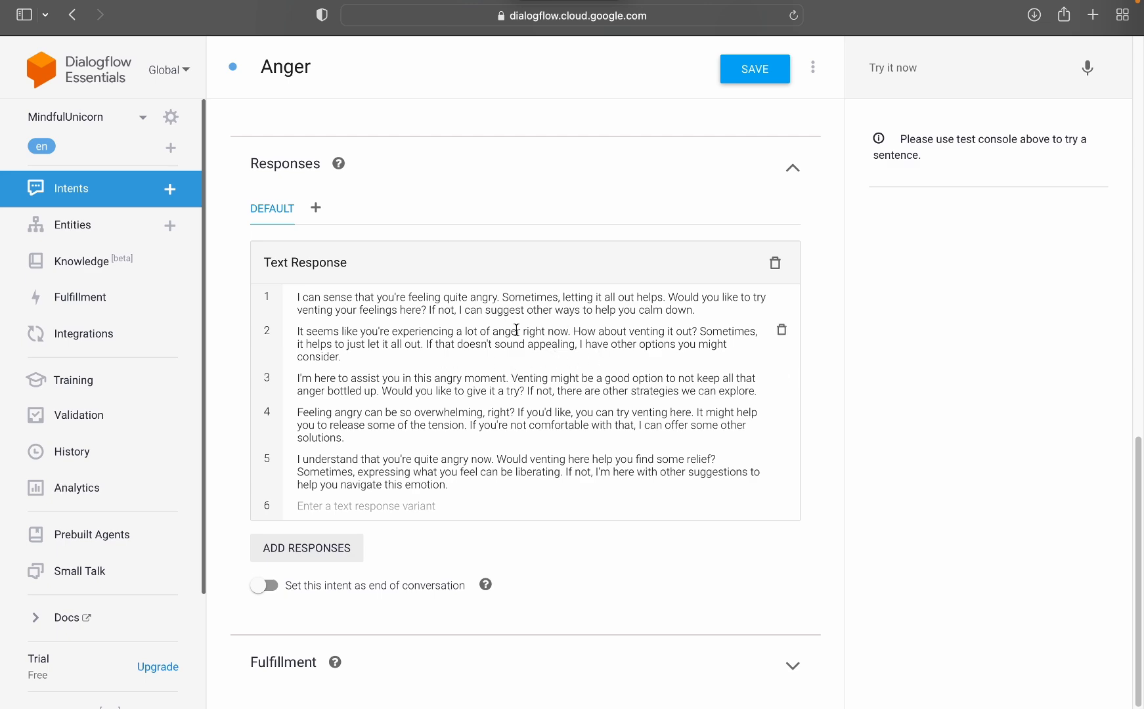
{"action": "scroll", "coordinate": [254, 130], "scroll_direction": "up", "scroll_amount": 15}
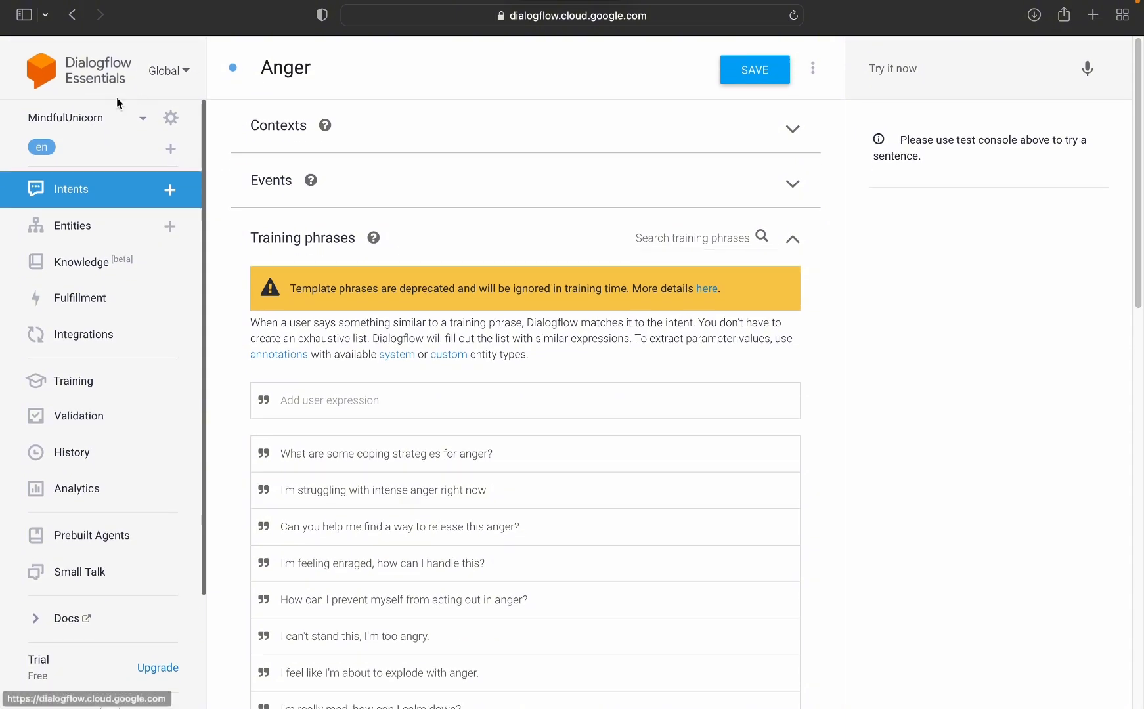
{"action": "left_click", "coordinate": [82, 188]}
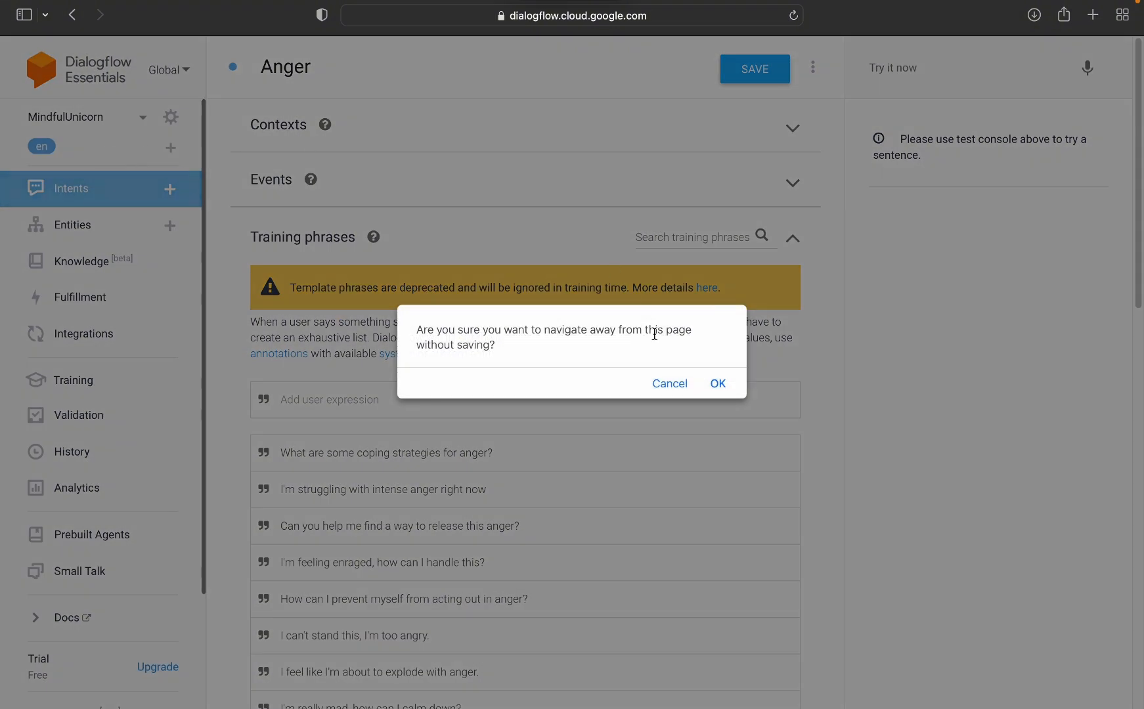
{"action": "left_click", "coordinate": [719, 386]}
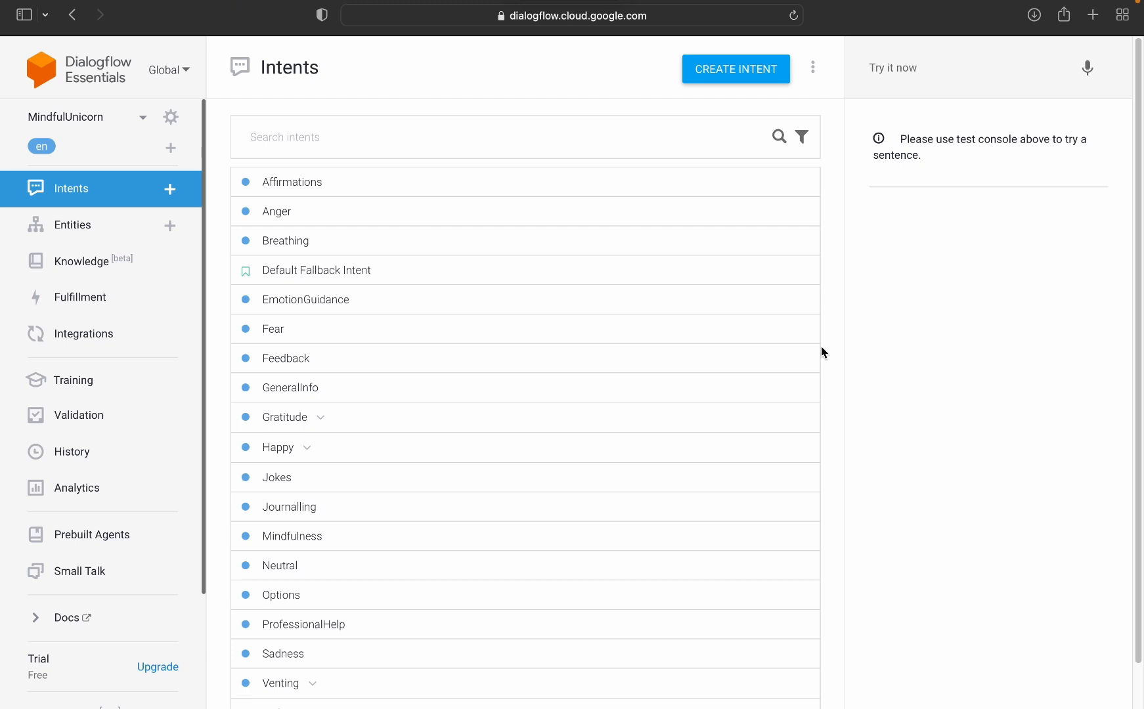
Step: Test the agent in the console with the message "I m bored"
{"action": "left_click", "coordinate": [900, 68]}
{"action": "type", "text": "I AM"}
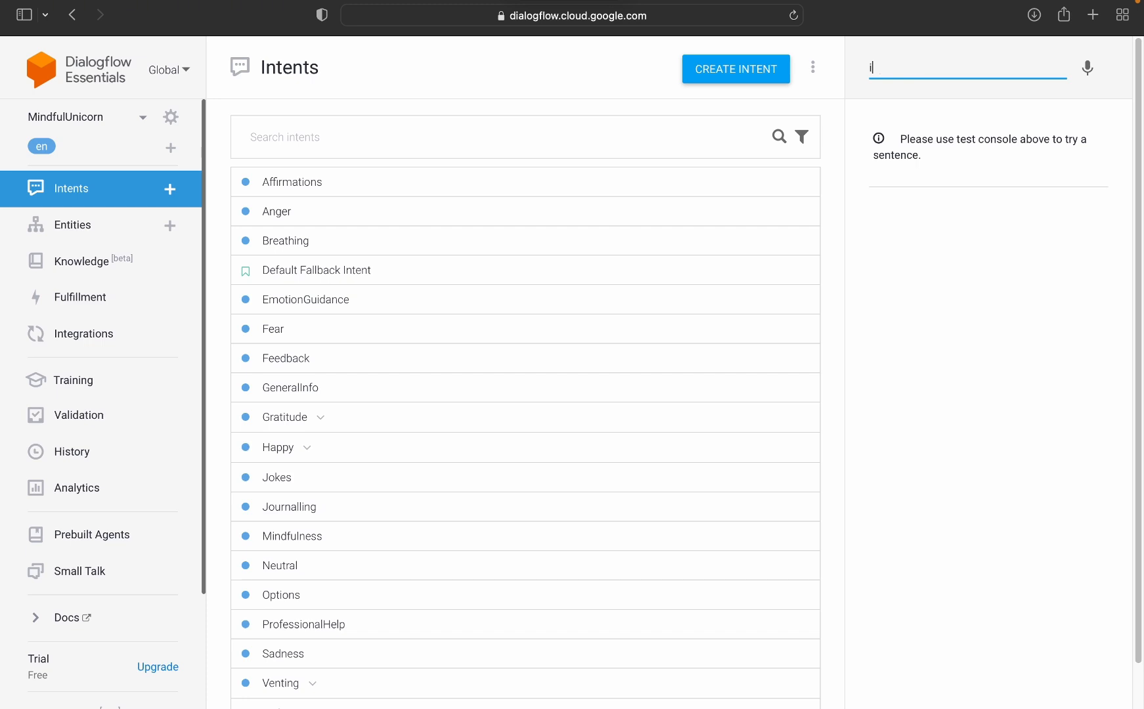
{"action": "key", "text": "BackSpace"}
{"action": "key", "text": "BackSpace"}
{"action": "key", "text": "BackSpace"}
{"action": "key", "text": "BackSpace"}
{"action": "type", "text": "I m bored"}
{"action": "key", "text": "Return"}
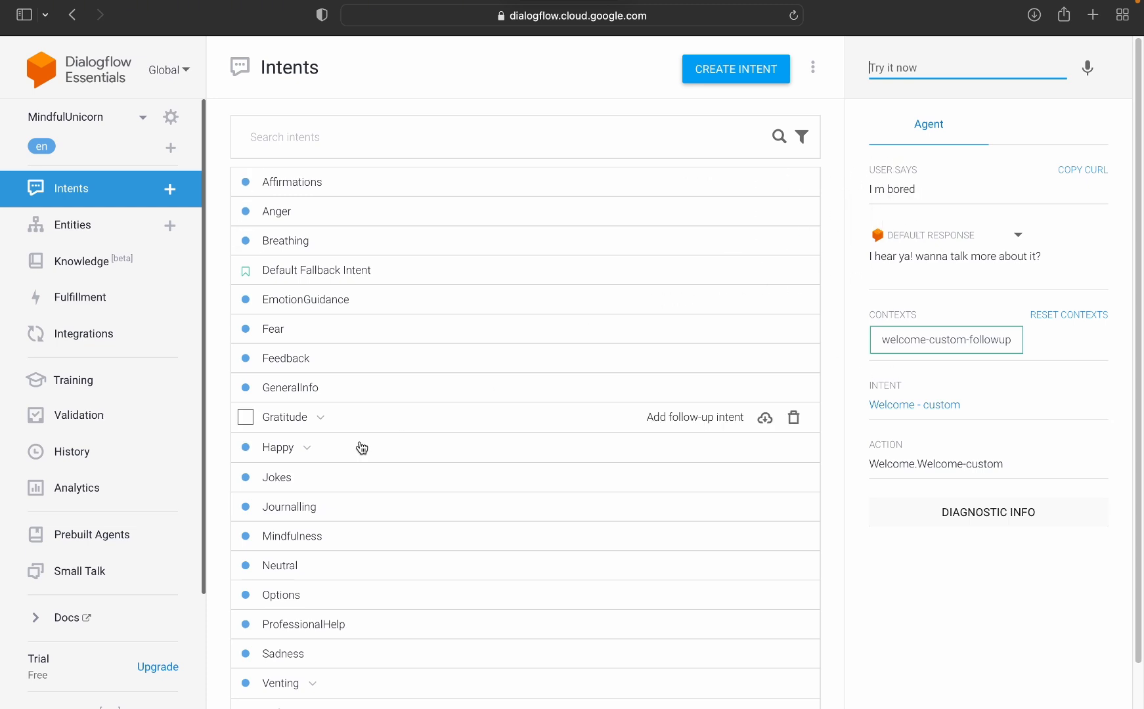
{"action": "scroll", "coordinate": [294, 217], "scroll_direction": "down", "scroll_amount": 2}
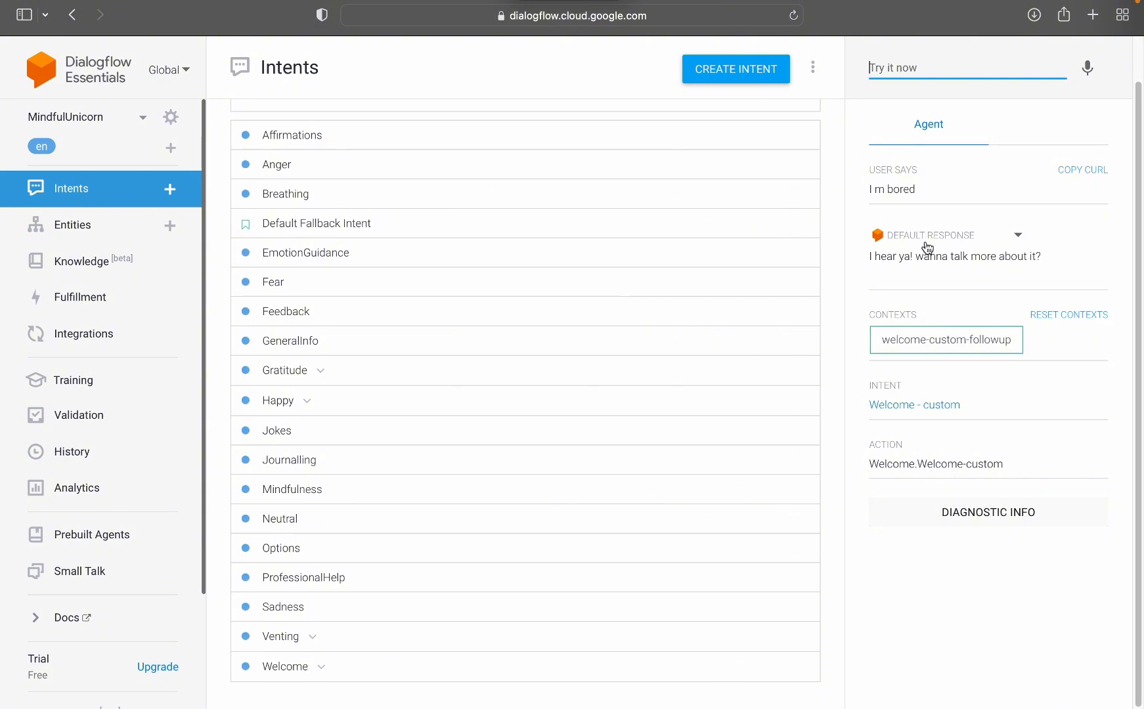
{"action": "scroll", "coordinate": [394, 328], "scroll_direction": "up", "scroll_amount": 1}
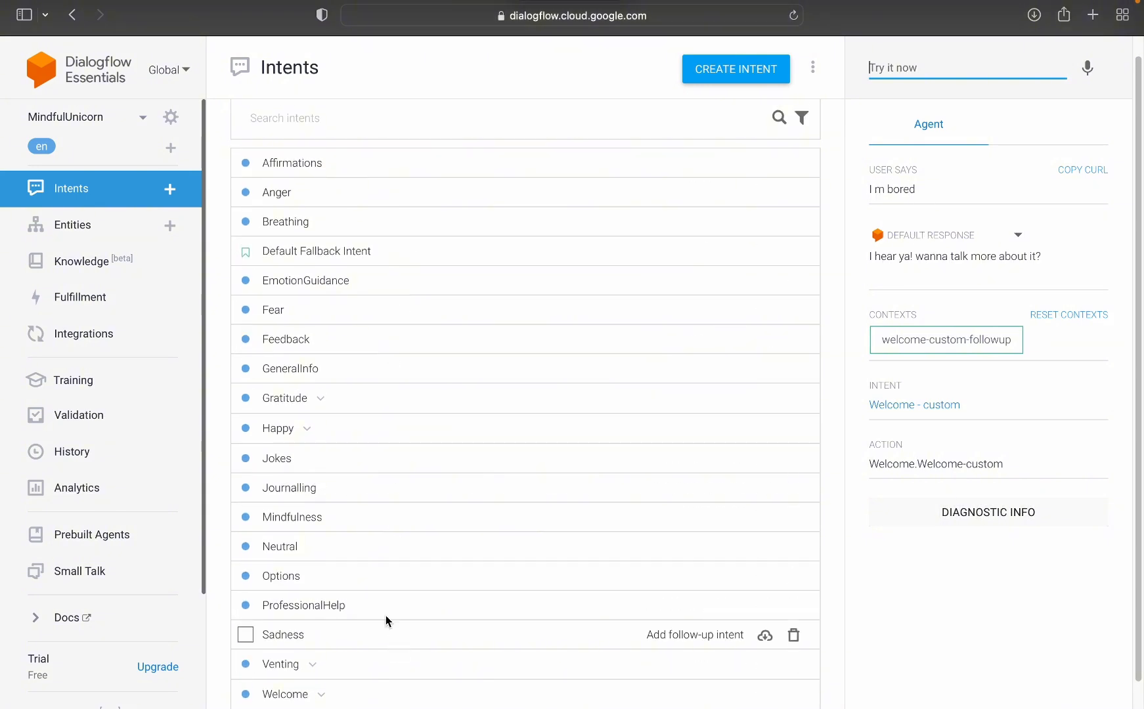
{"action": "scroll", "coordinate": [388, 621], "scroll_direction": "down", "scroll_amount": 1}
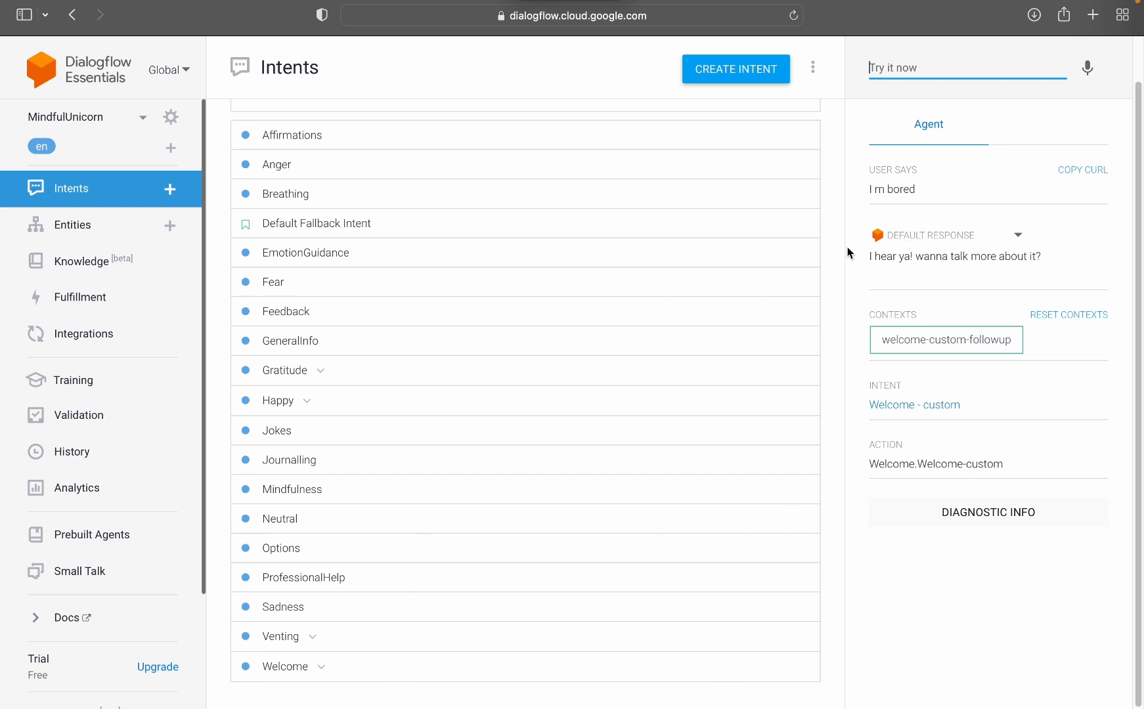
{"action": "scroll", "coordinate": [854, 266], "scroll_direction": "up", "scroll_amount": 1}
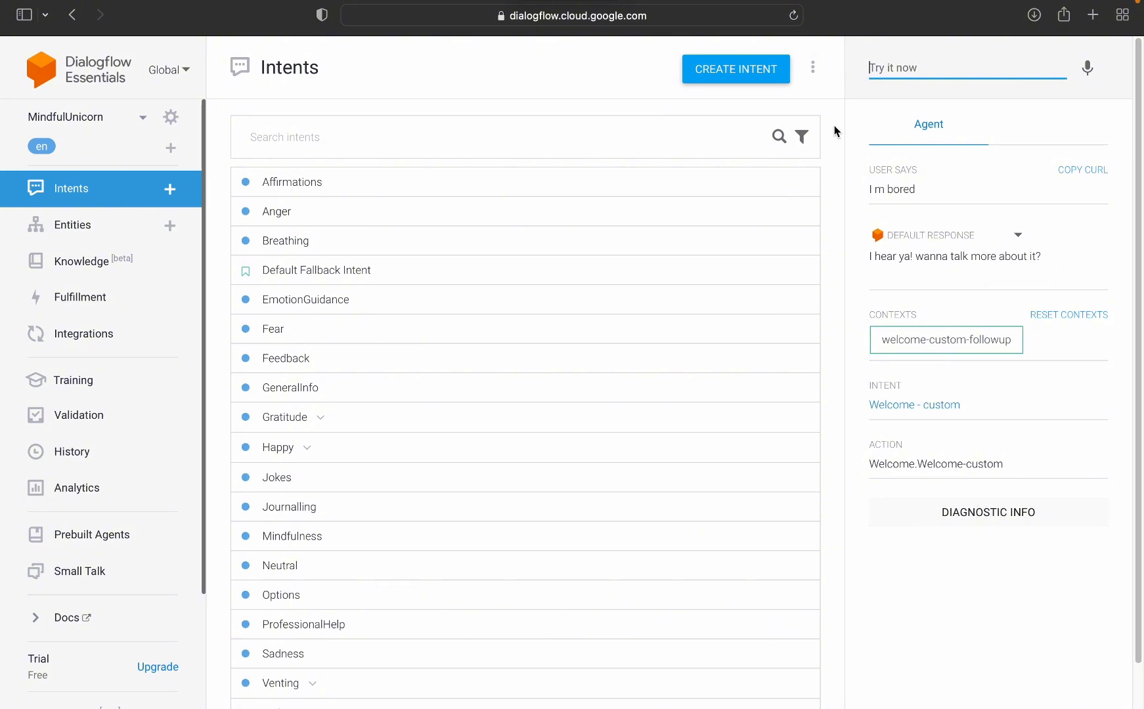
Step: Test the agent with the off-topic question "can you tell me what is 5+ 5"
{"action": "type", "text": "can you tell me with"}
{"action": "key", "text": "BackSpace"}
{"action": "key", "text": "BackSpace"}
{"action": "key", "text": "BackSpace"}
{"action": "key", "text": "BackSpace"}
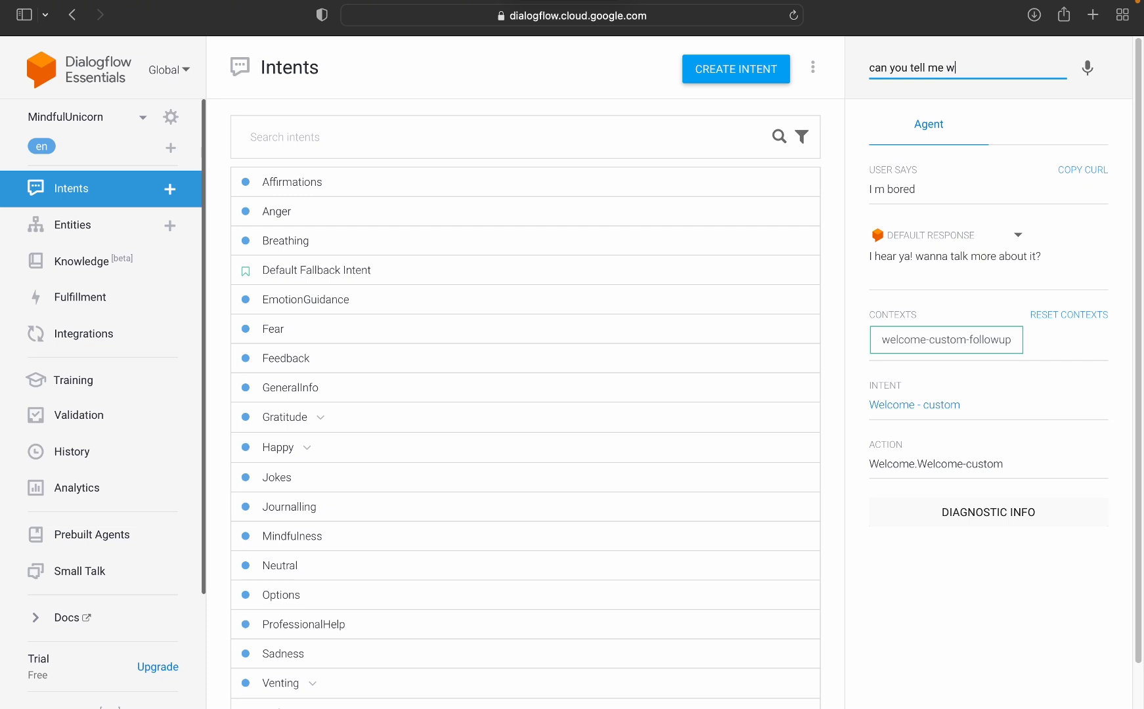
{"action": "type", "text": "hat is 5+ 5"}
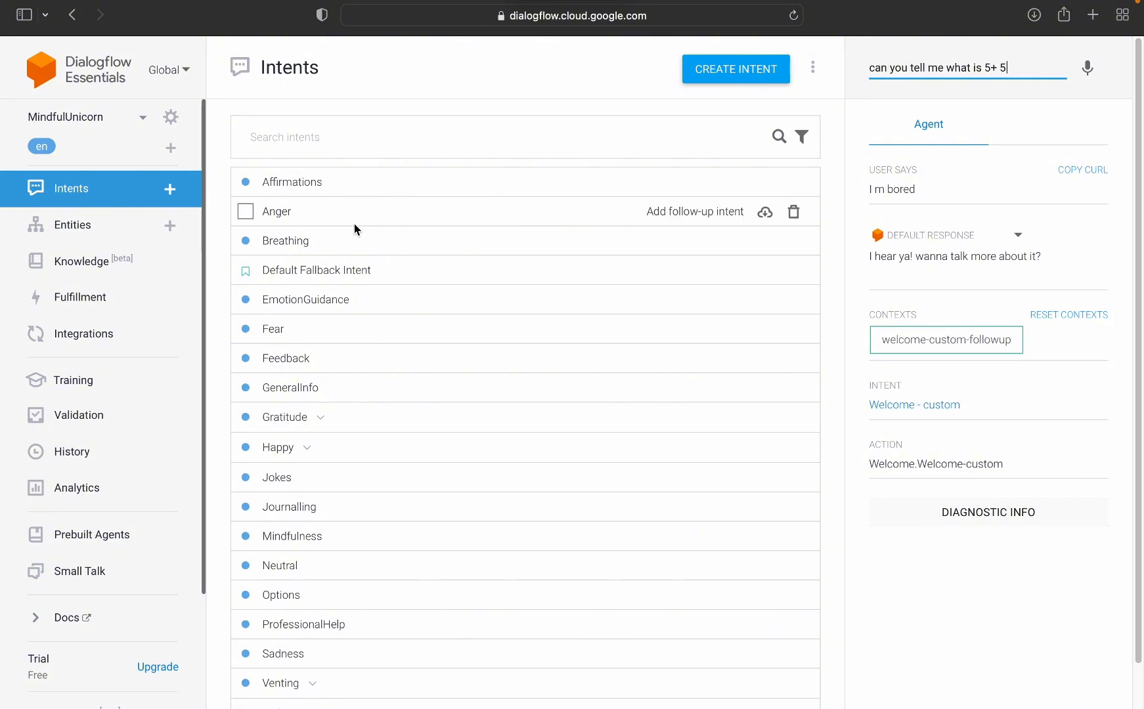
{"action": "key", "text": "Return"}
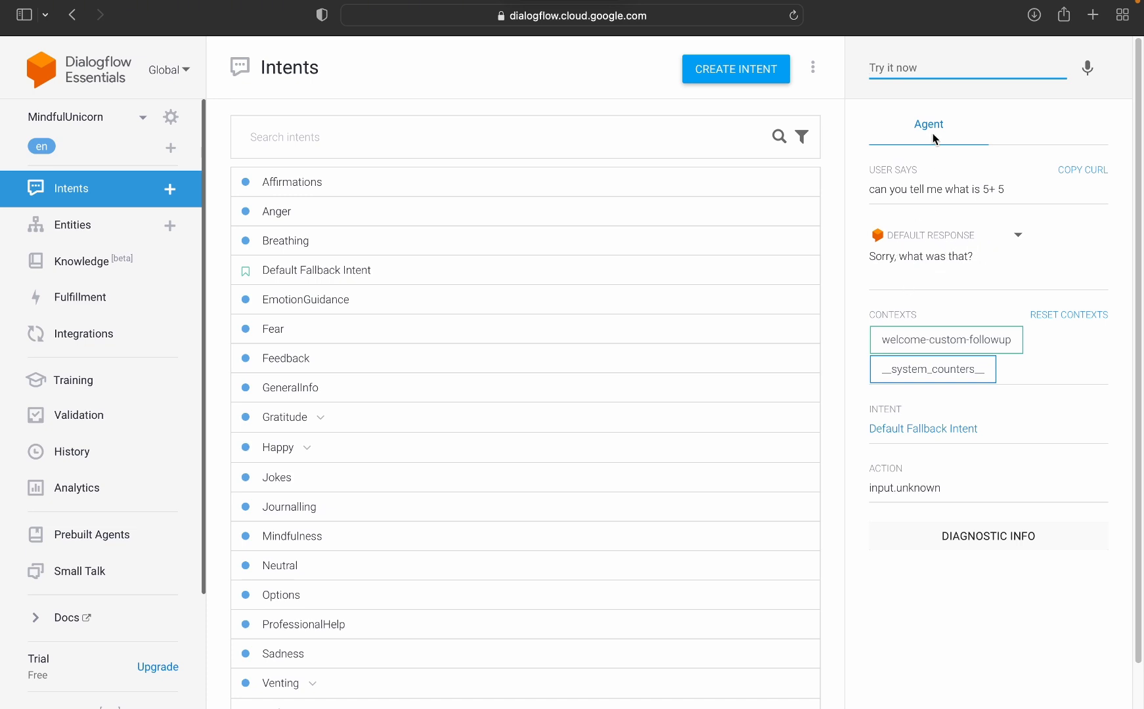
Step: Test the agent with the message "I'm bored", spelled with an apostrophe
{"action": "left_click", "coordinate": [919, 68]}
{"action": "type", "text": "I'm bored"}
{"action": "key", "text": "Return"}
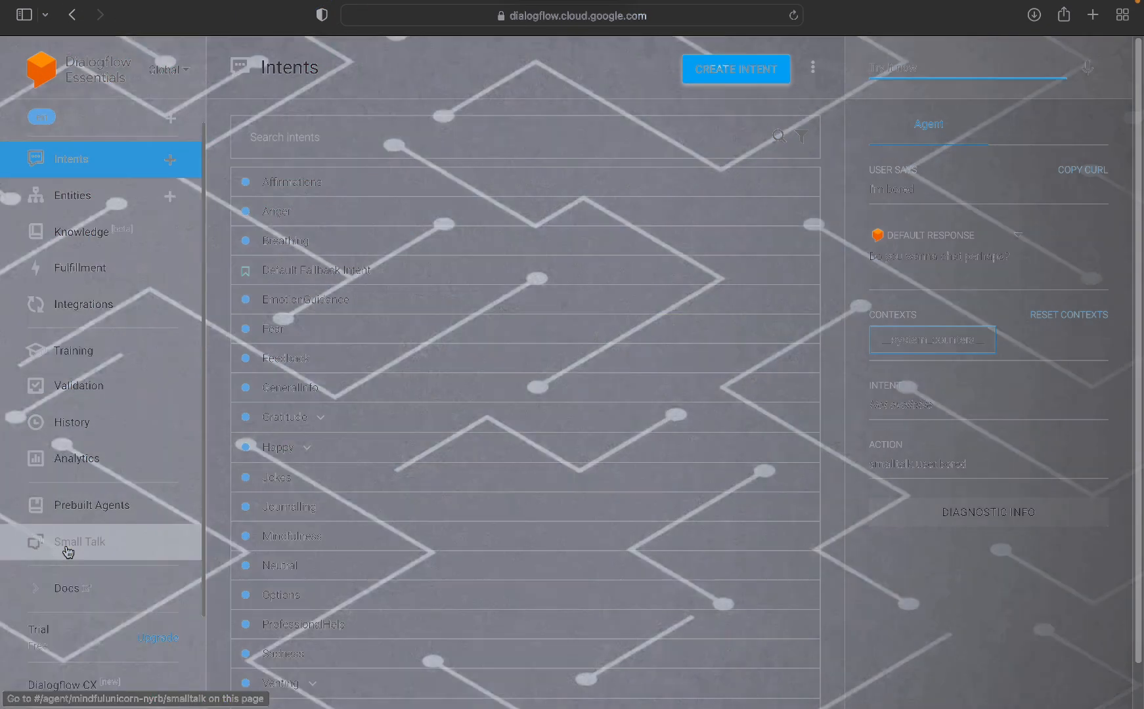
Step: Open the Small Talk settings and examine the first questions and answers in the About agent category
{"action": "left_click", "coordinate": [68, 551]}
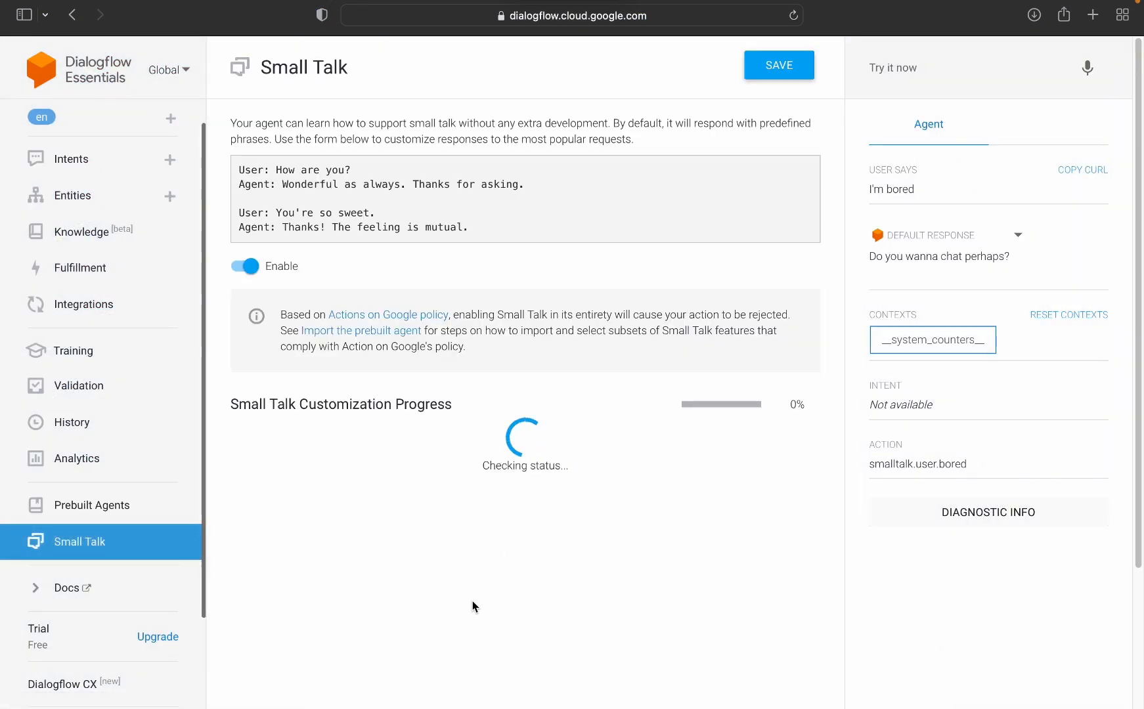
{"action": "scroll", "coordinate": [356, 469], "scroll_direction": "down", "scroll_amount": 1}
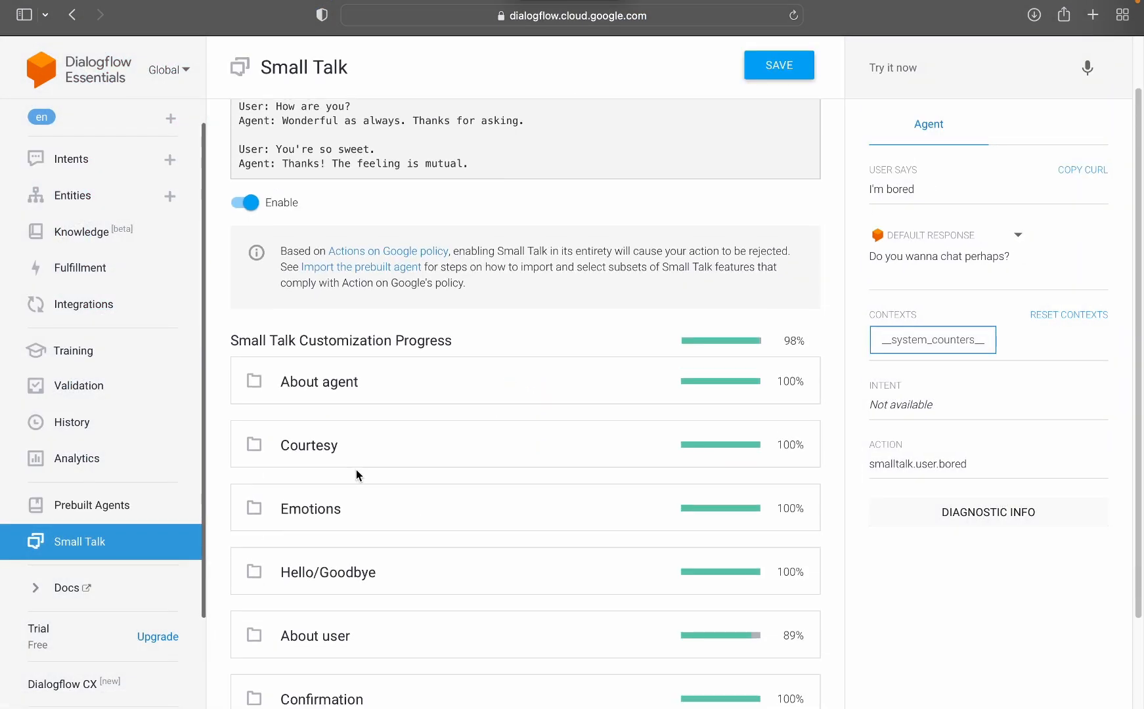
{"action": "scroll", "coordinate": [356, 469], "scroll_direction": "down", "scroll_amount": 2}
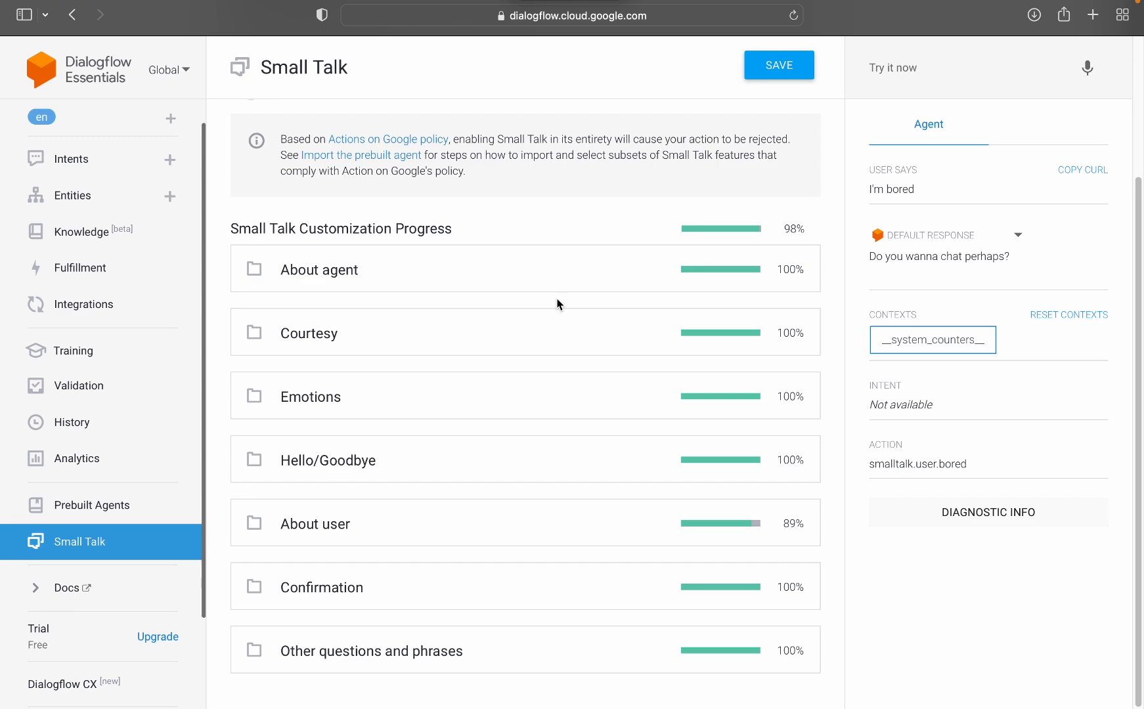
{"action": "left_click", "coordinate": [458, 290]}
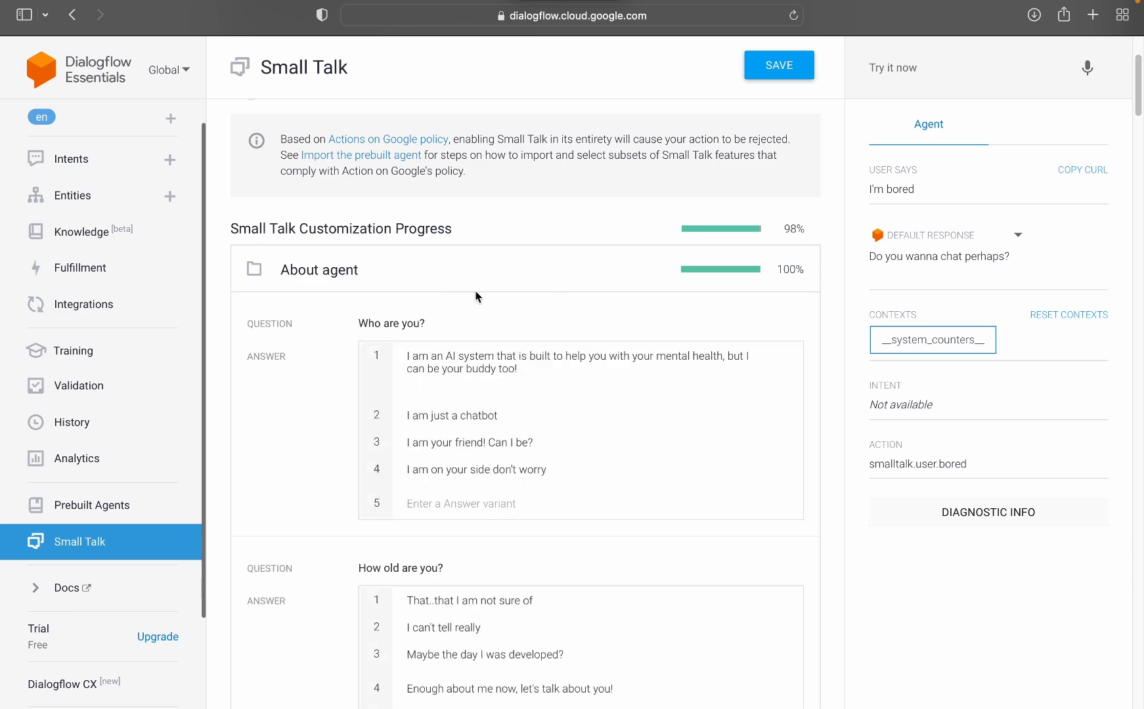
{"action": "scroll", "coordinate": [477, 320], "scroll_direction": "down", "scroll_amount": 2}
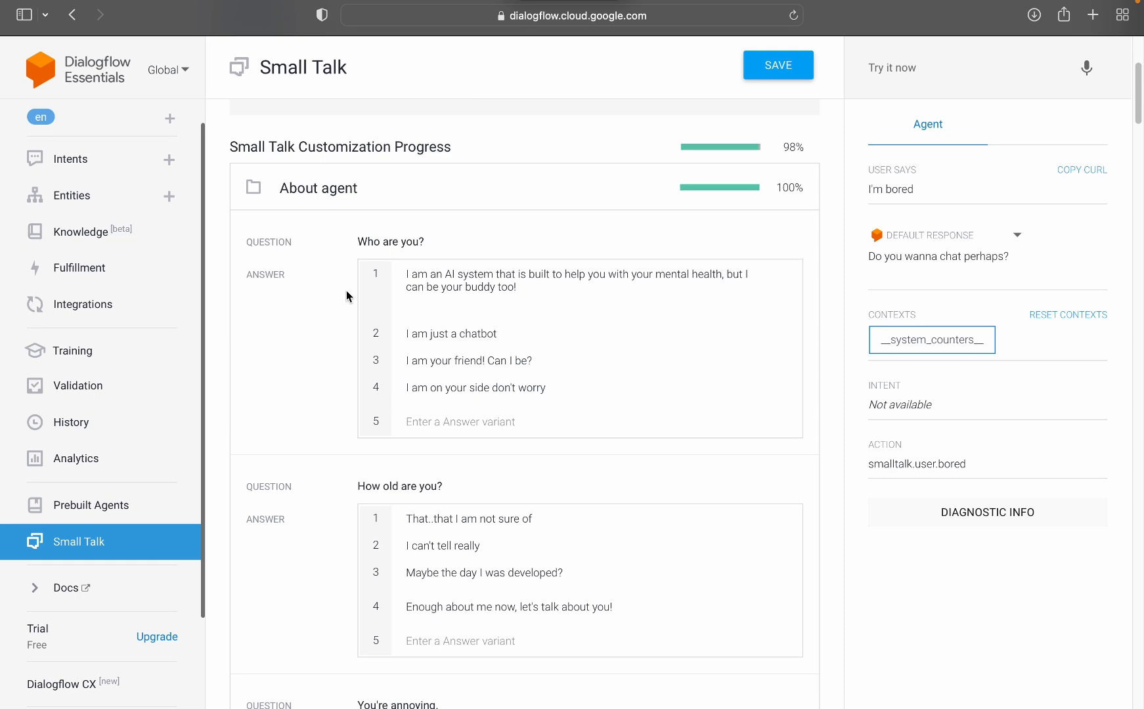
{"action": "scroll", "coordinate": [401, 355], "scroll_direction": "down", "scroll_amount": 1}
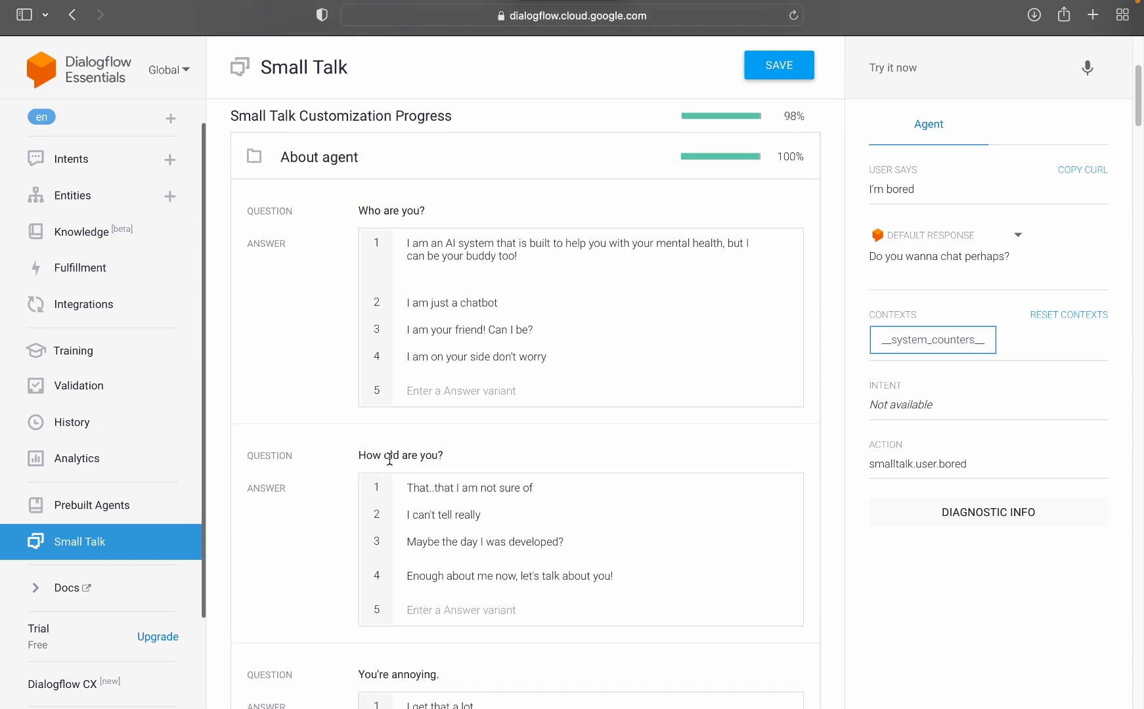
{"action": "left_click", "coordinate": [901, 63]}
{"action": "type", "text": "How"}
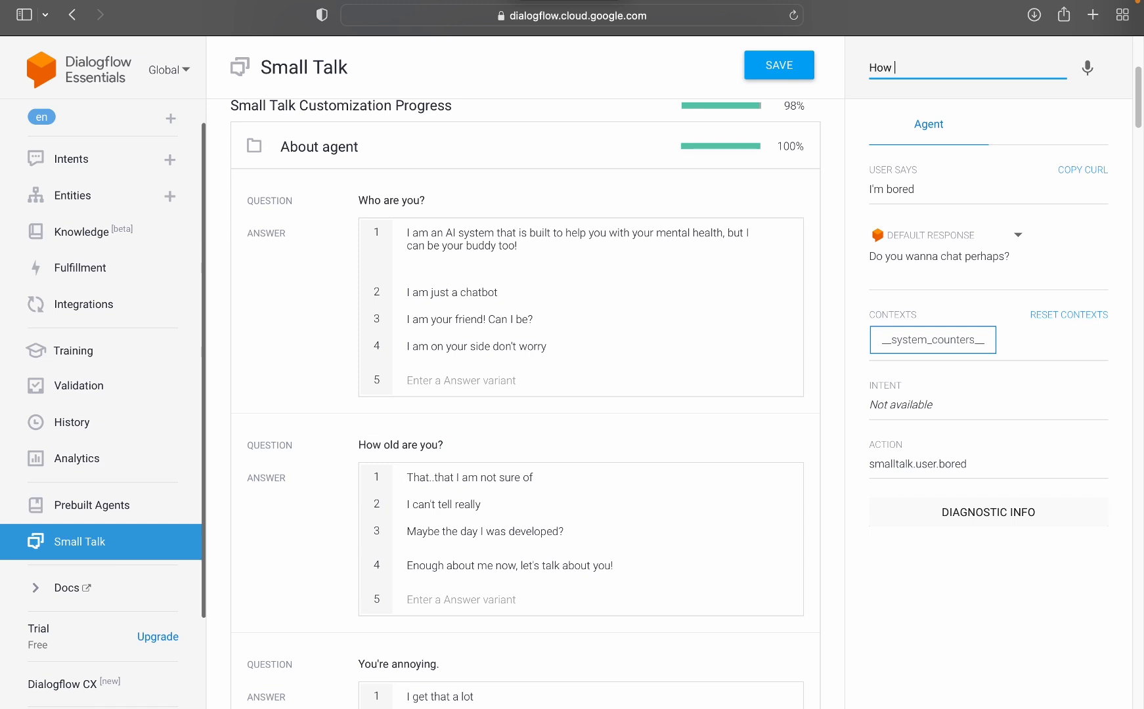
{"action": "type", "text": " a"}
{"action": "key", "text": "BackSpace"}
{"action": "type", "text": "old"}
{"action": "key", "text": "BackSpace"}
{"action": "key", "text": "BackSpace"}
{"action": "key", "text": "BackSpace"}
{"action": "key", "text": "BackSpace"}
{"action": "key", "text": "BackSpace"}
{"action": "key", "text": "BackSpace"}
{"action": "key", "text": "BackSpace"}
{"action": "key", "text": "BackSpace"}
{"action": "key", "text": "BackSpace"}
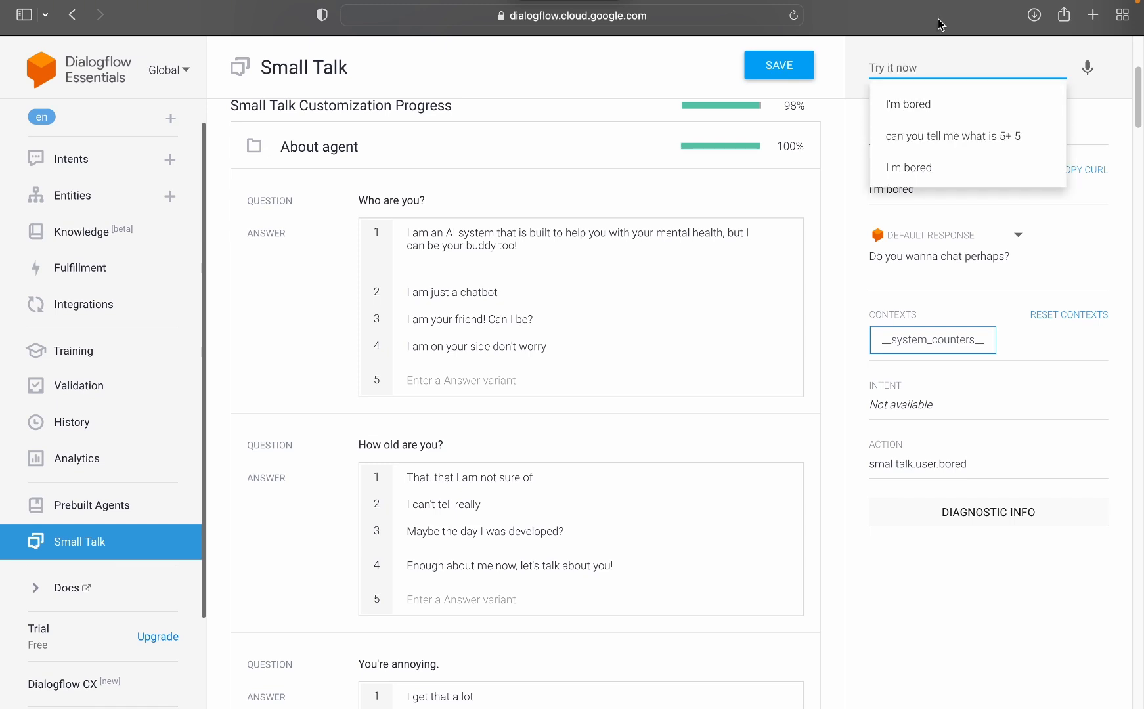
{"action": "left_click", "coordinate": [373, 176]}
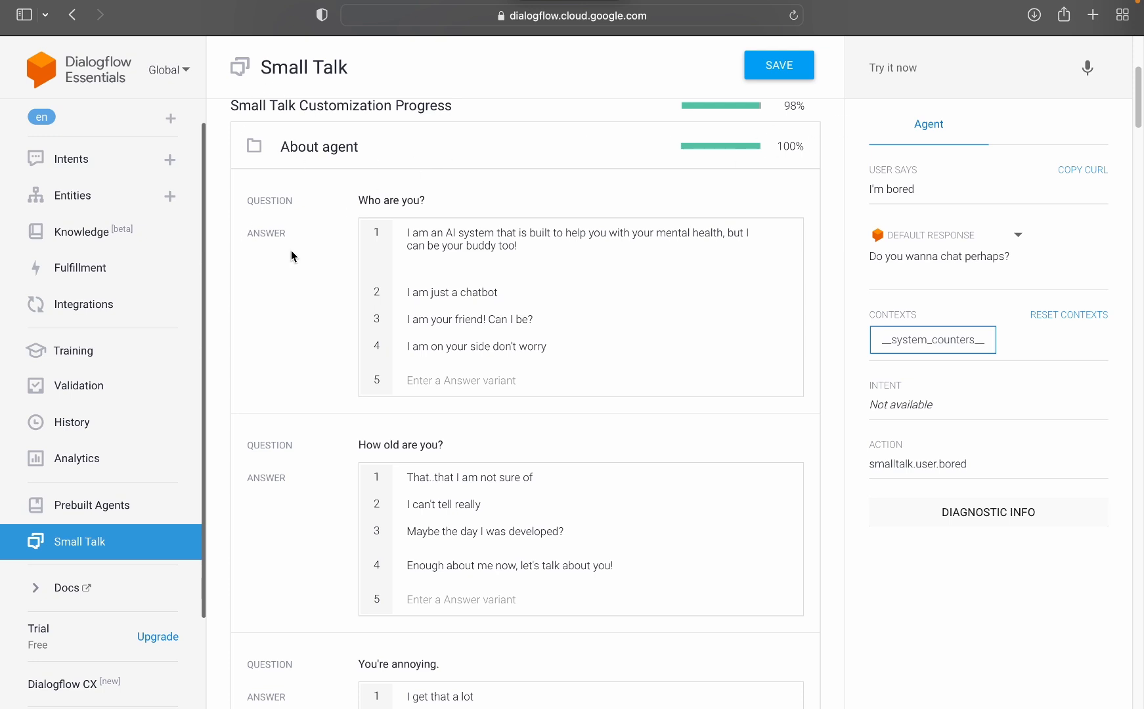
Step: Look further through the About agent answers, including those for "Who is your boss?" and "Are you busy?"
{"action": "scroll", "coordinate": [292, 250], "scroll_direction": "up", "scroll_amount": 5}
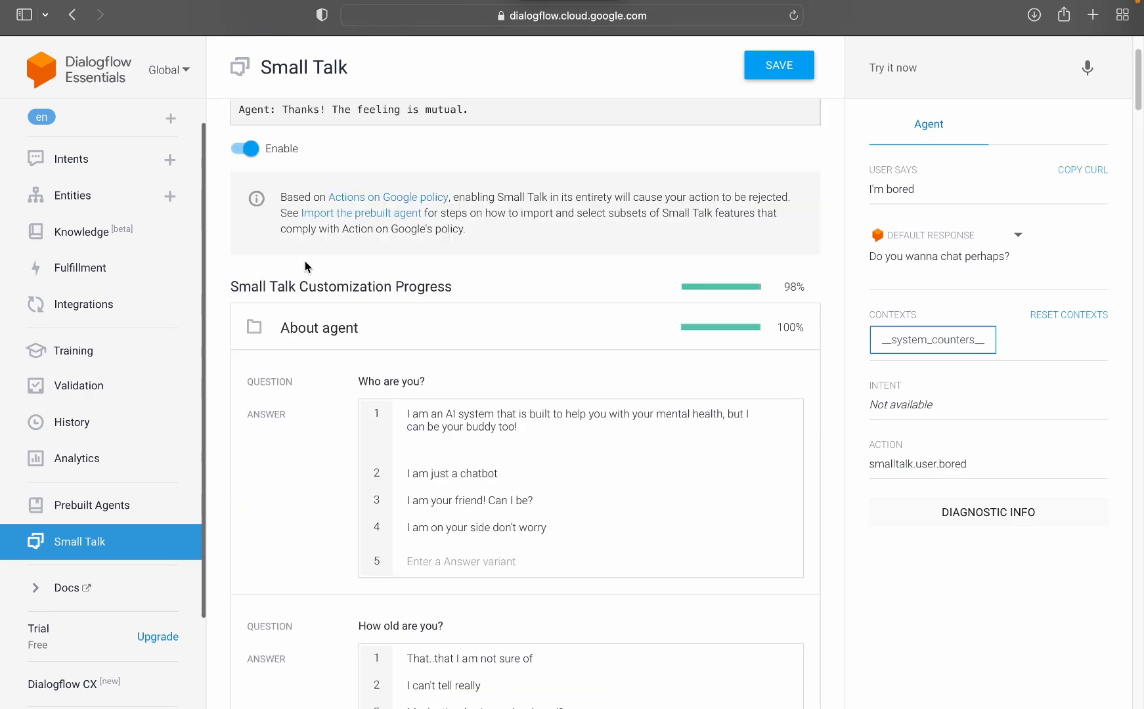
{"action": "scroll", "coordinate": [305, 261], "scroll_direction": "down", "scroll_amount": 20}
{"action": "scroll", "coordinate": [310, 273], "scroll_direction": "down", "scroll_amount": 10}
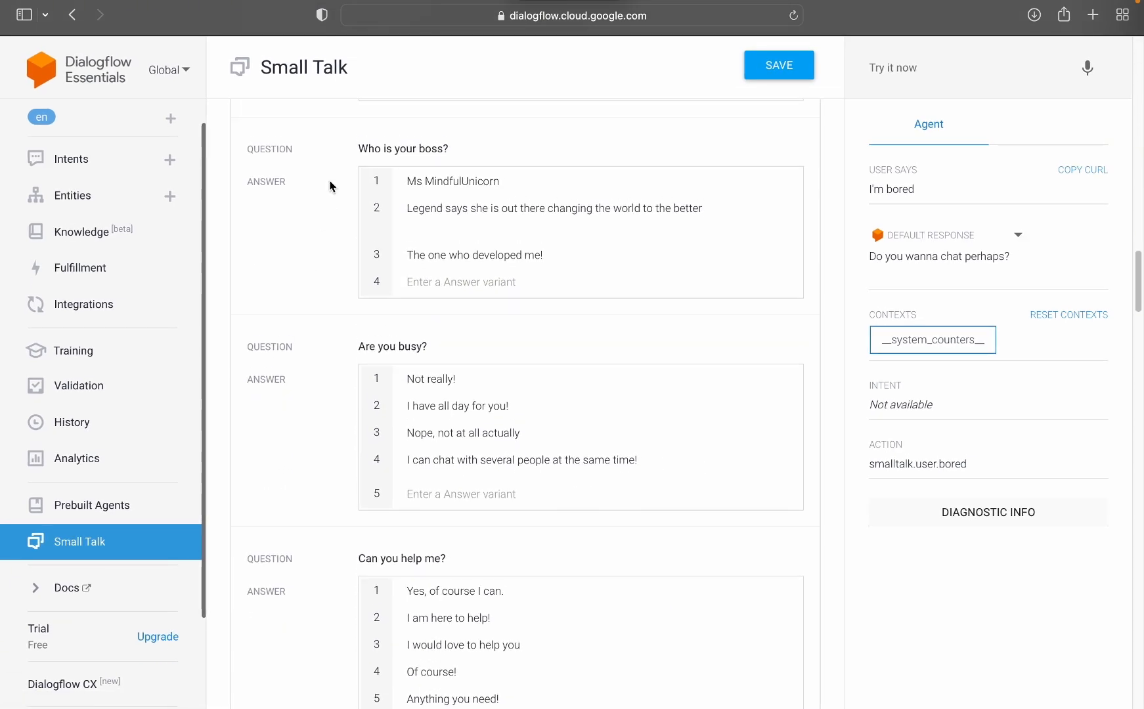
{"action": "scroll", "coordinate": [330, 255], "scroll_direction": "up", "scroll_amount": 15}
{"action": "scroll", "coordinate": [414, 552], "scroll_direction": "up", "scroll_amount": 10}
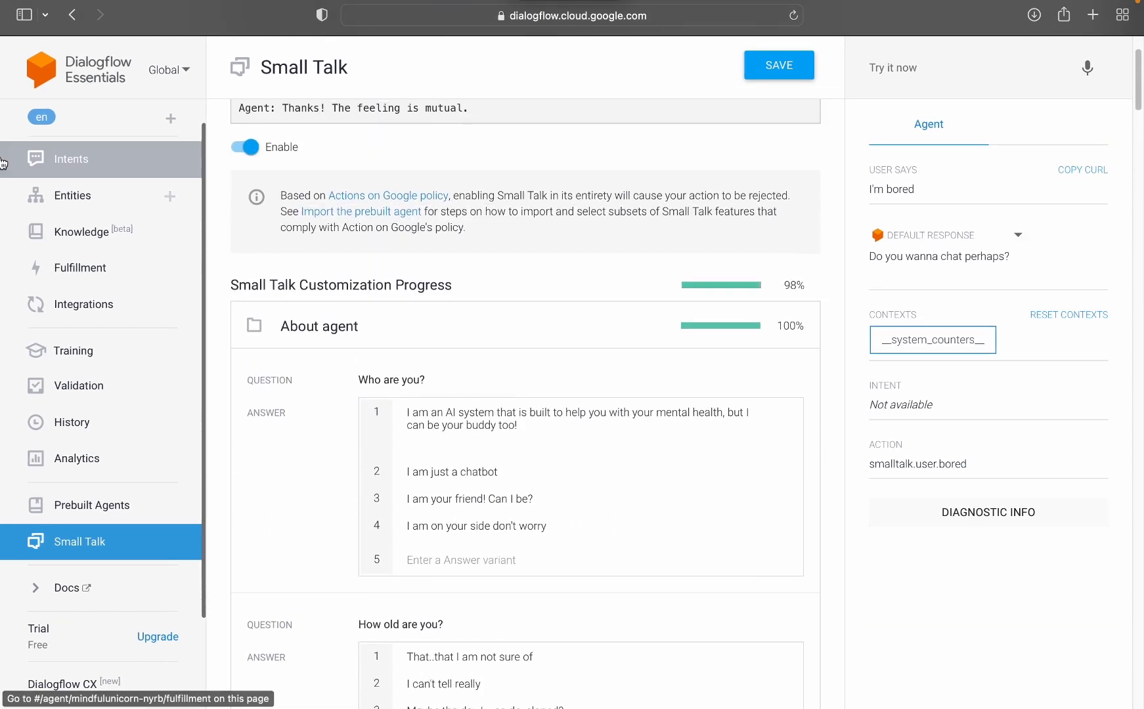
Step: Revisit the intents list, and reopen the About agent category in Small Talk
{"action": "left_click", "coordinate": [78, 163]}
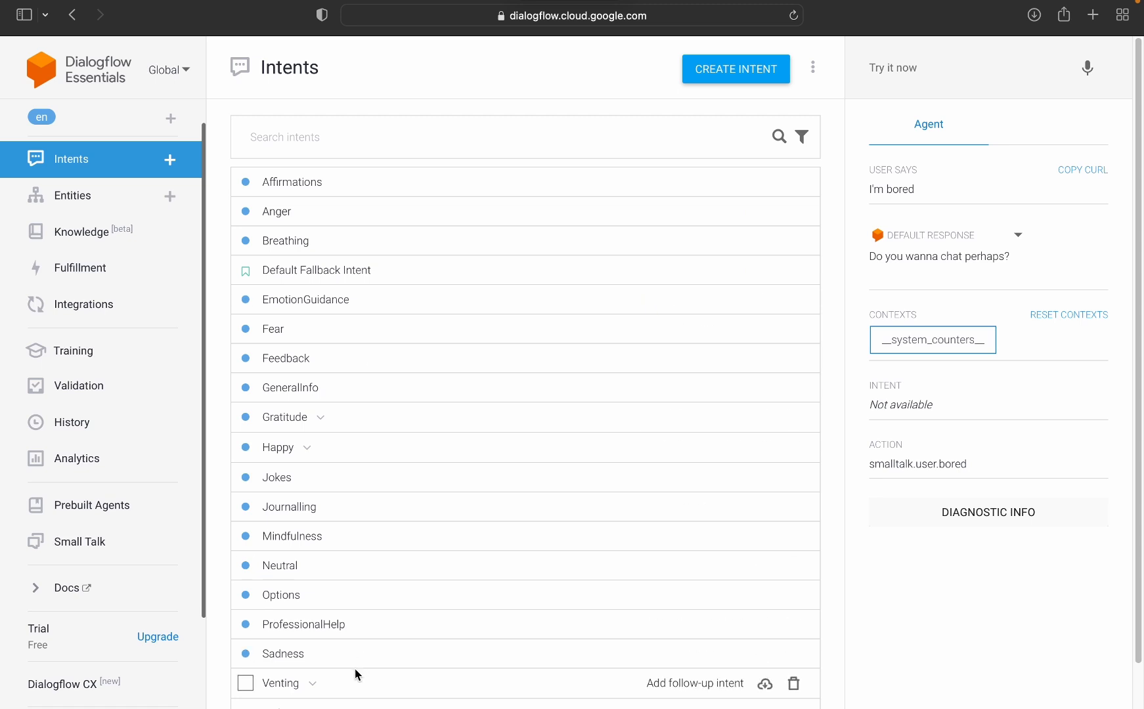
{"action": "left_click", "coordinate": [72, 558]}
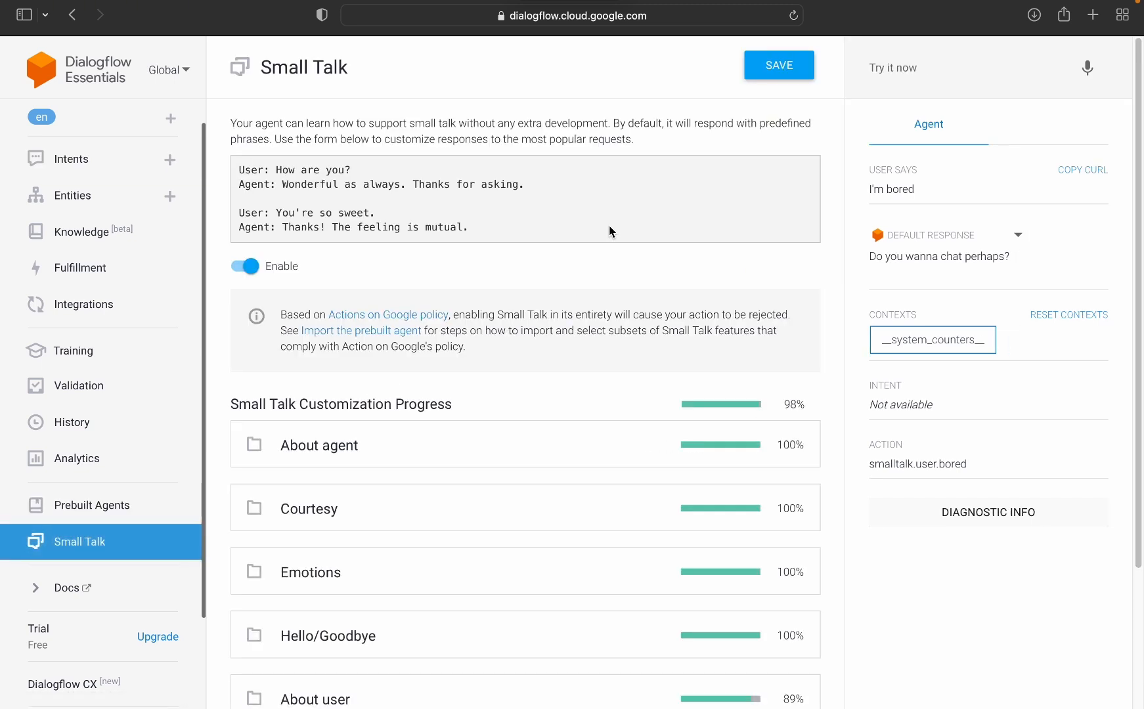
{"action": "left_click", "coordinate": [469, 437]}
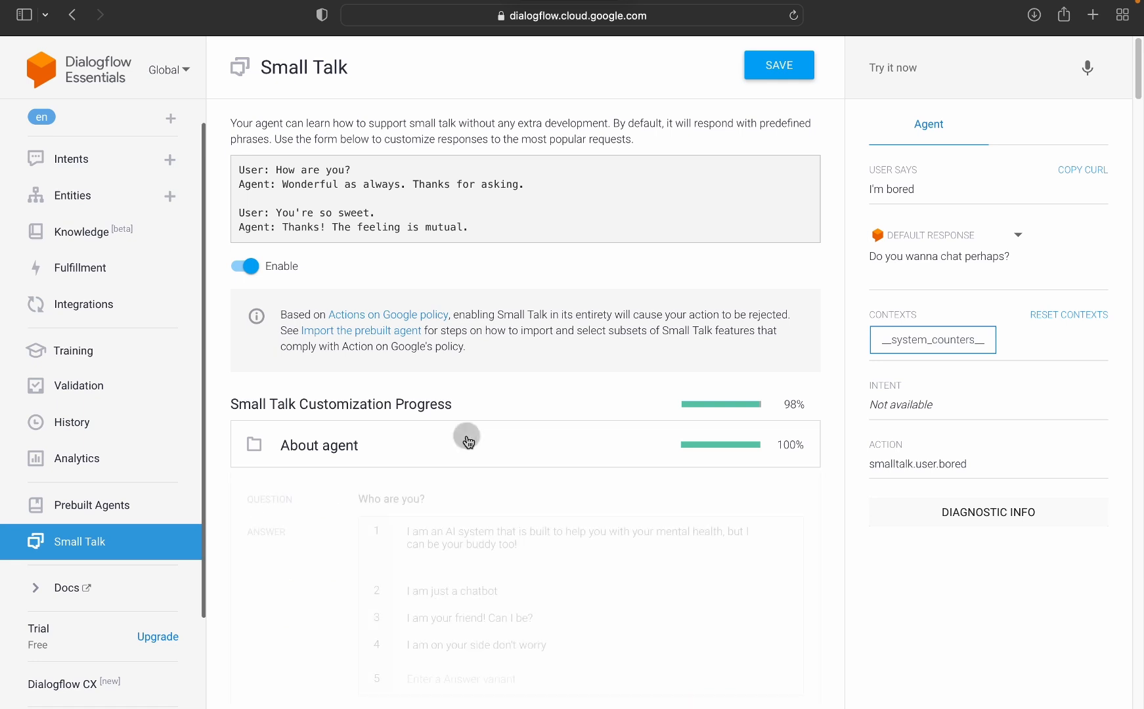
Step: Test the agent's small talk with the questions "How old are you?" and "who created you?"
{"action": "left_click", "coordinate": [920, 77]}
{"action": "type", "text": "H"}
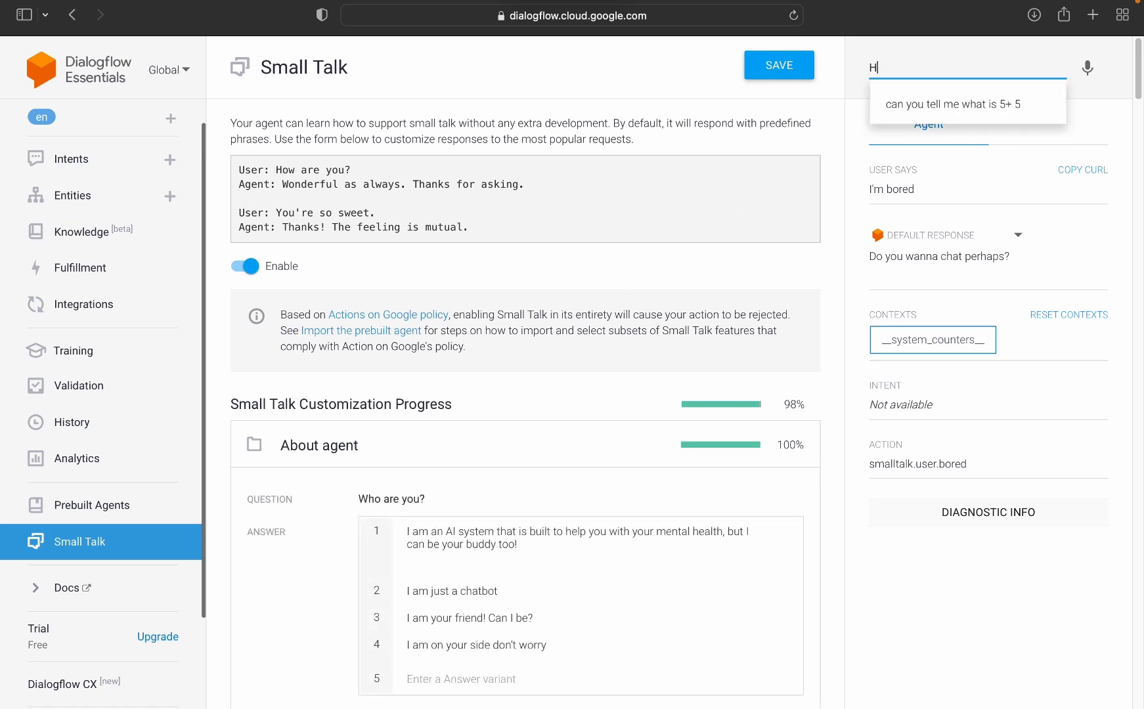
{"action": "type", "text": "ow "}
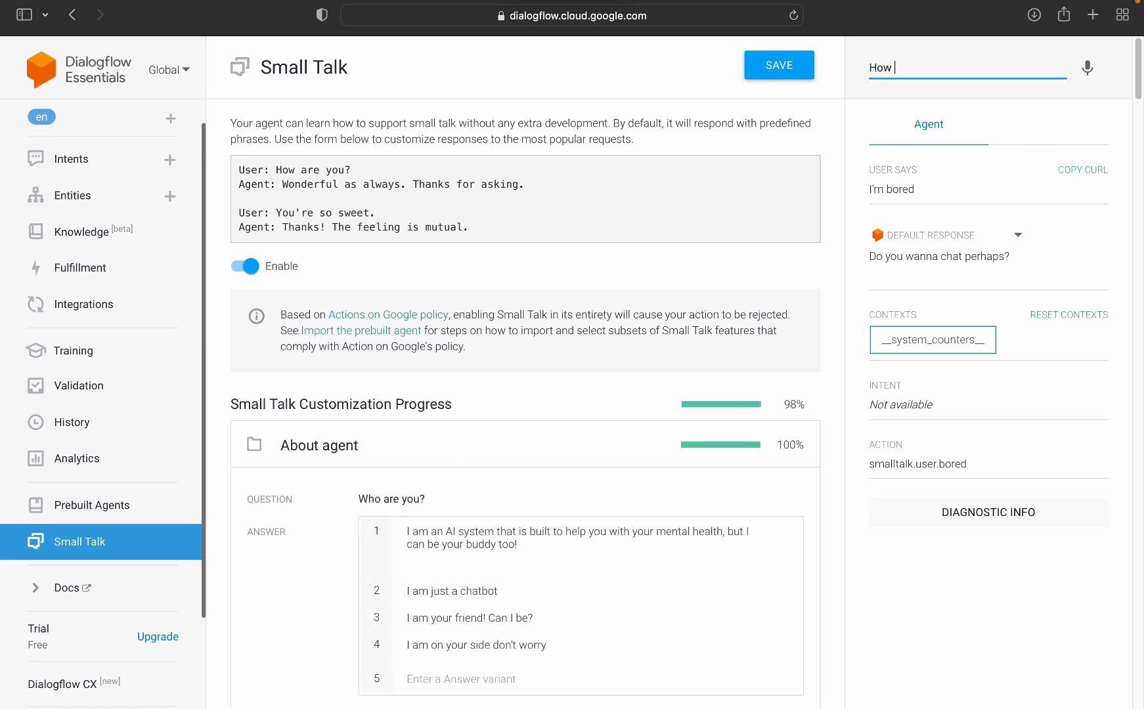
{"action": "type", "text": "old are you?"}
{"action": "key", "text": "Return"}
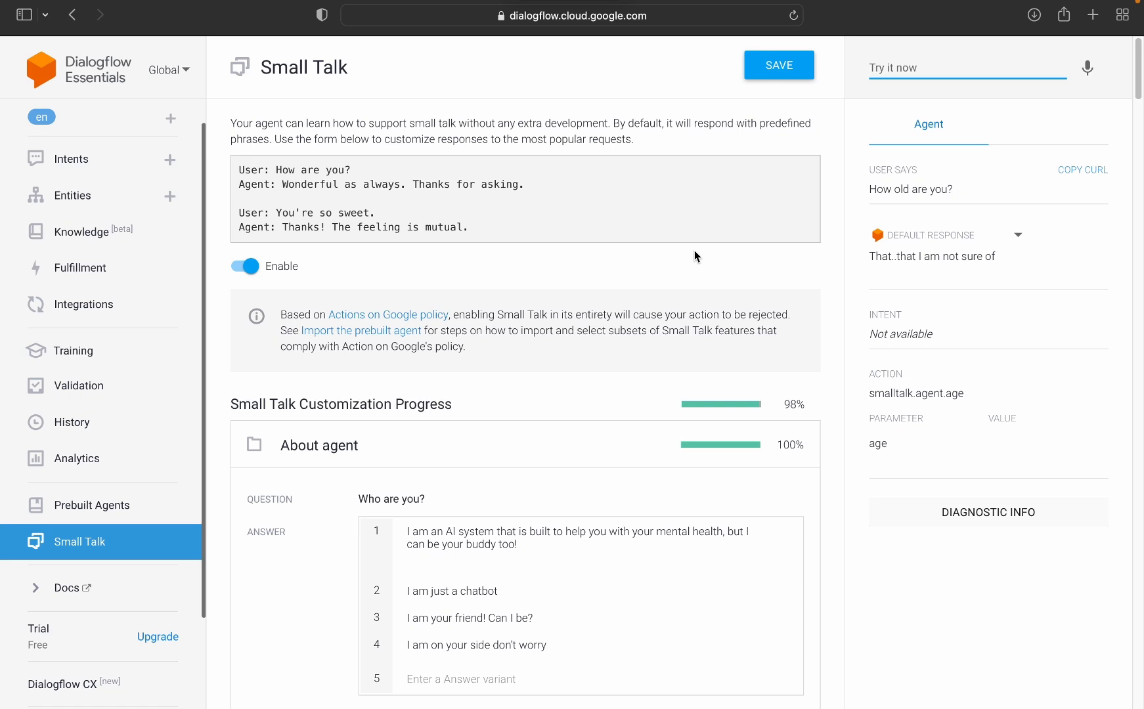
{"action": "type", "text": "who created you"}
{"action": "key", "text": "Return"}
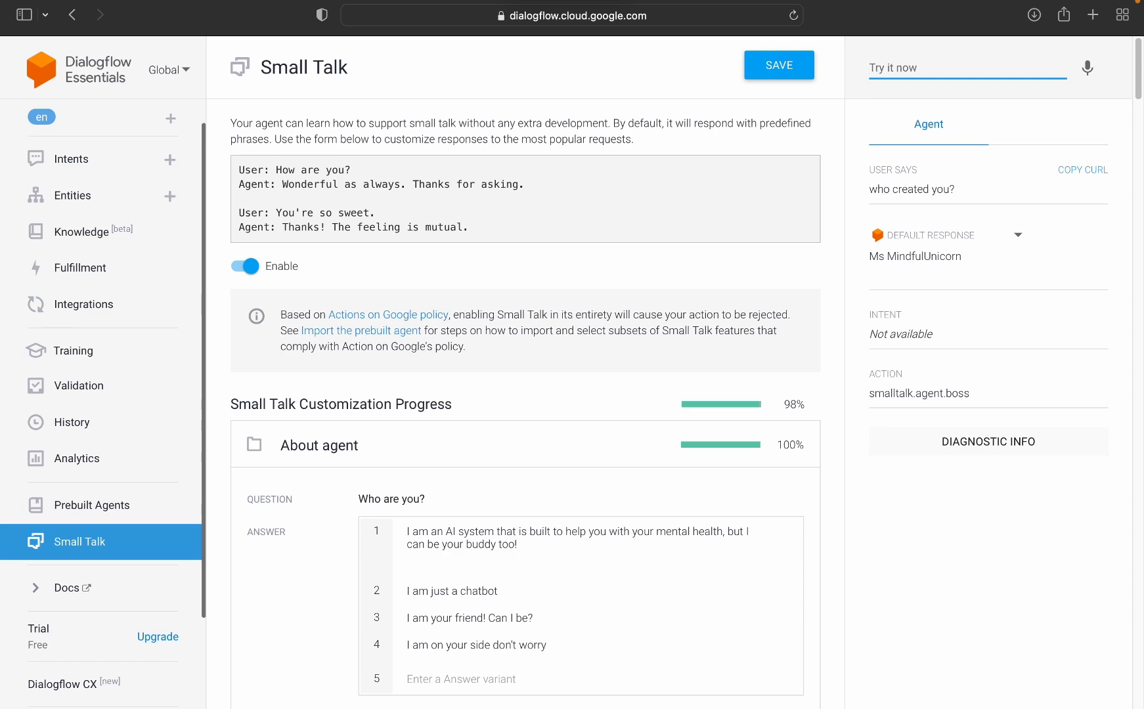
Step: Look through the About agent answers in Small Talk, from "Who are you?" to "You're annoying." and beyond
{"action": "scroll", "coordinate": [463, 446], "scroll_direction": "down", "scroll_amount": 6}
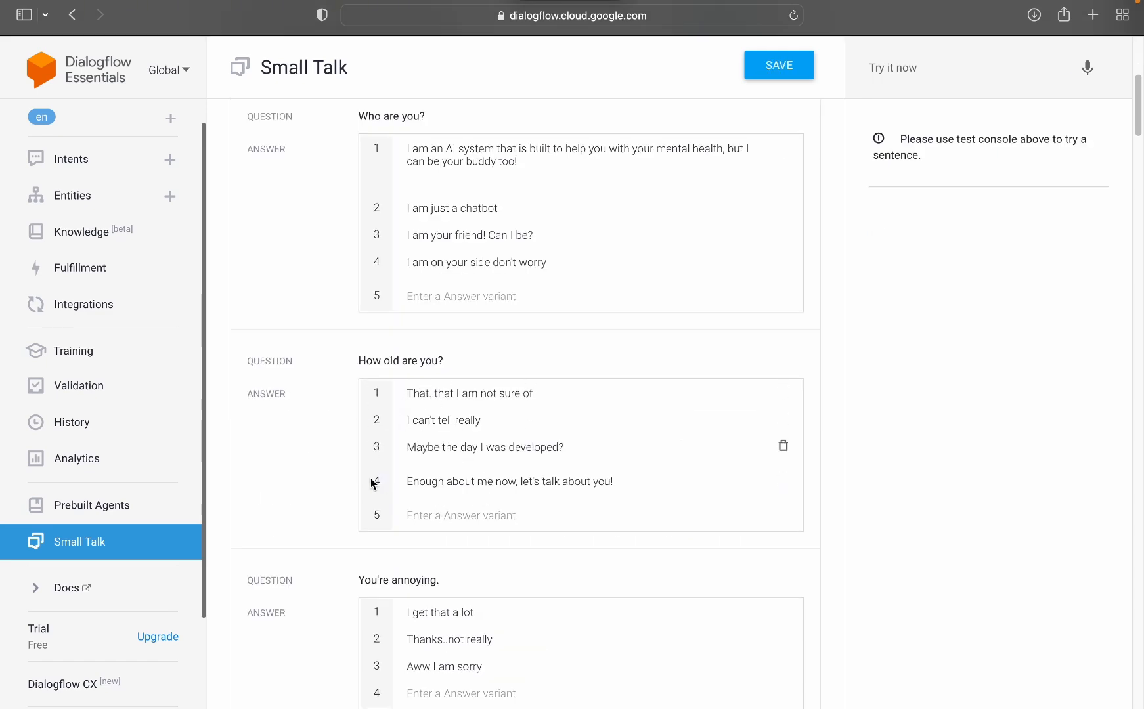
{"action": "scroll", "coordinate": [371, 489], "scroll_direction": "down", "scroll_amount": 4}
{"action": "scroll", "coordinate": [371, 489], "scroll_direction": "down", "scroll_amount": 1}
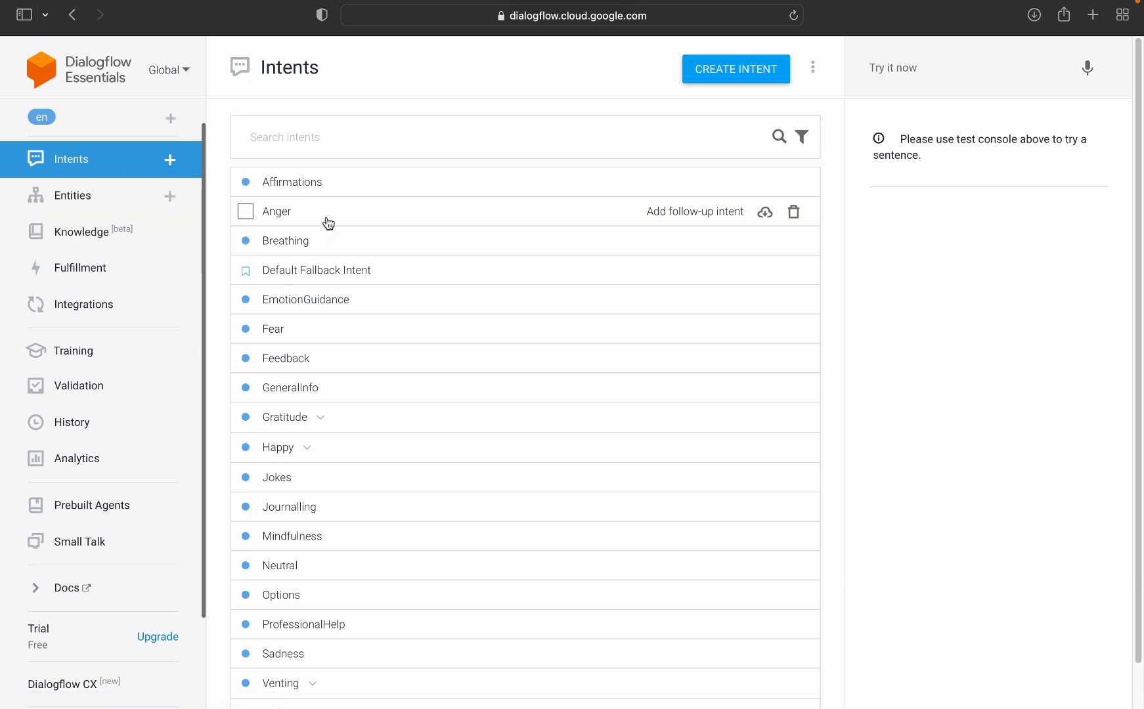
Step: Enter the test message "I am angry" in the agent's test console without sending it
{"action": "left_click", "coordinate": [916, 96]}
{"action": "type", "text": "I am a"}
{"action": "key", "text": "BackSpace"}
{"action": "key", "text": "BackSpace"}
{"action": "key", "text": "BackSpace"}
{"action": "key", "text": "BackSpace"}
{"action": "type", "text": "I"}
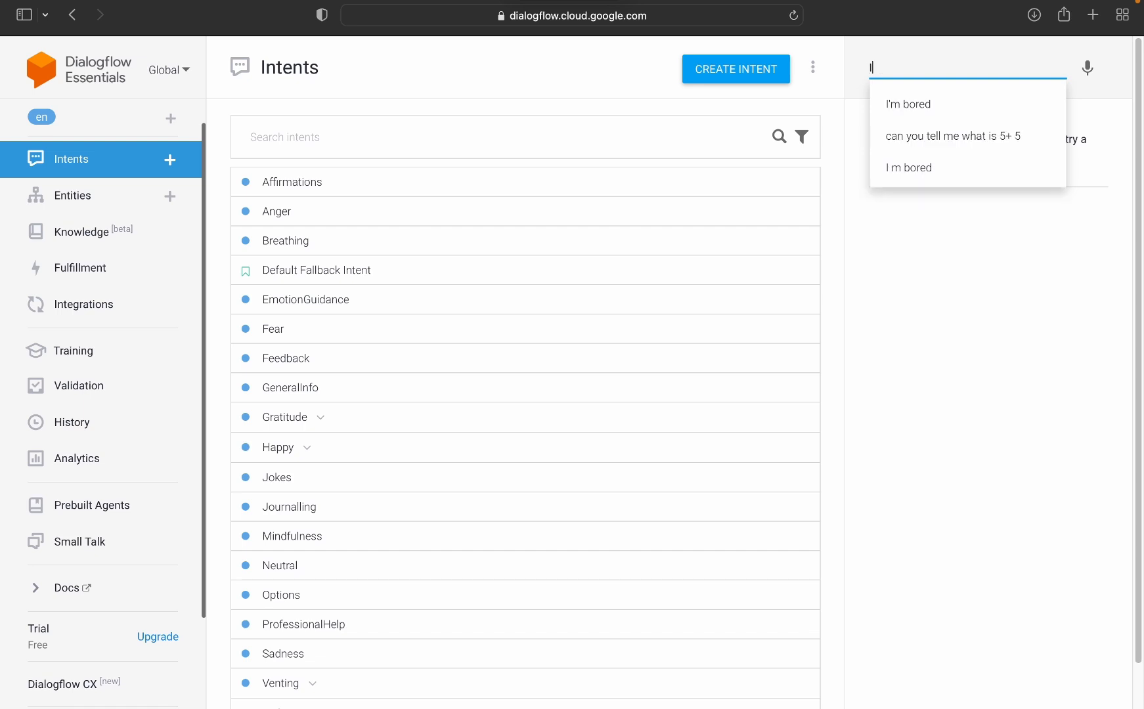
{"action": "type", "text": " am angr"}
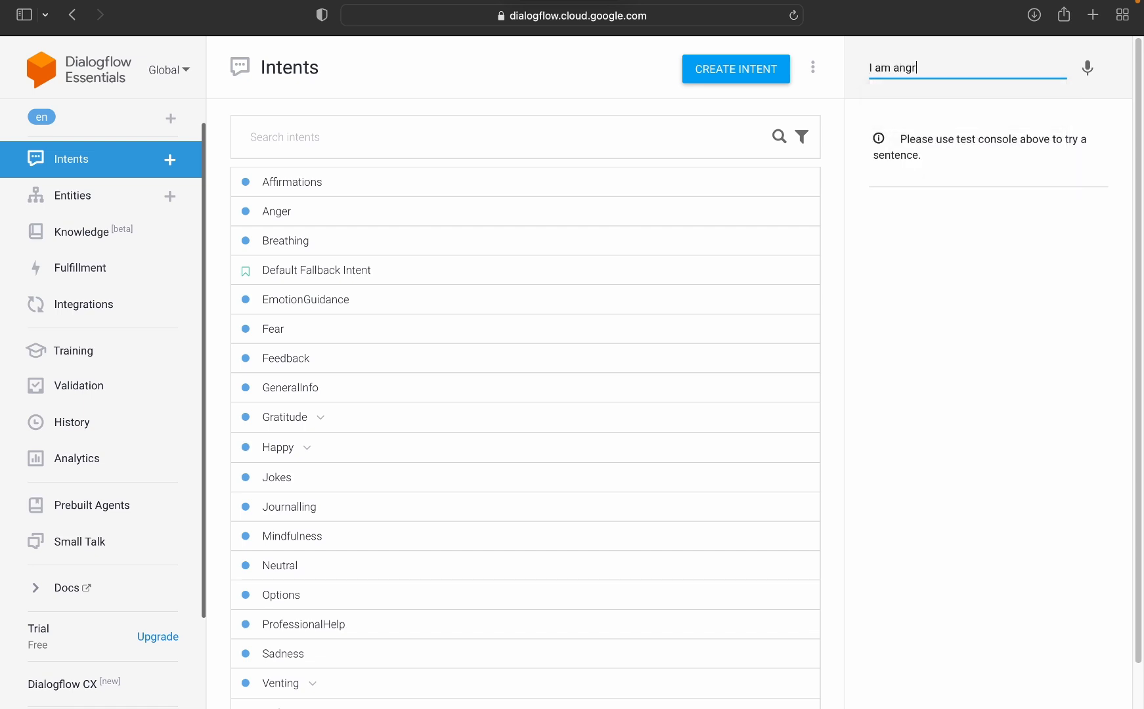
{"action": "type", "text": "y"}
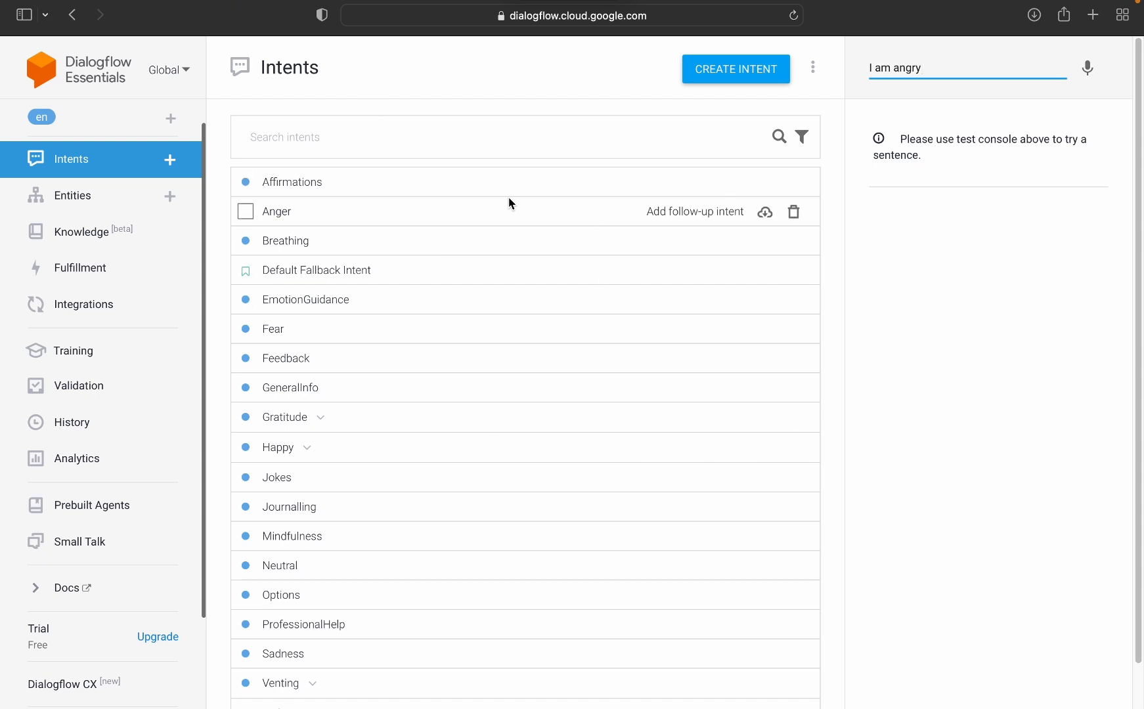
Step: Open the Anger intent and examine both pages of its training phrases
{"action": "left_click", "coordinate": [333, 214]}
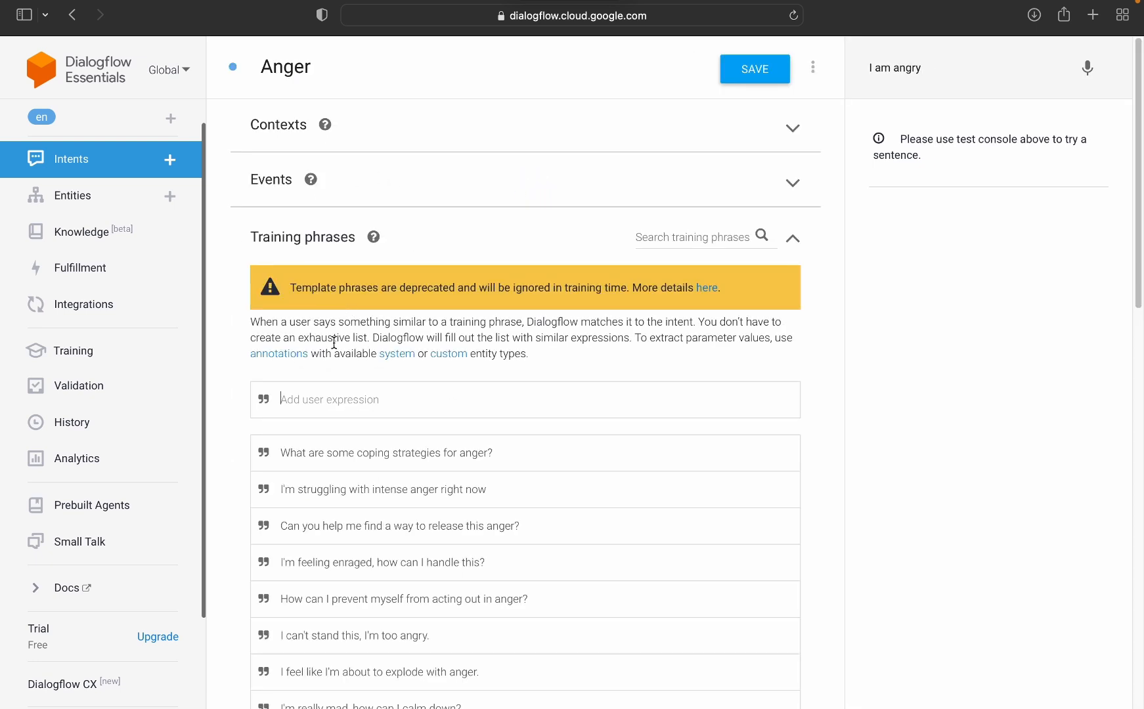
{"action": "scroll", "coordinate": [328, 348], "scroll_direction": "down", "scroll_amount": 2}
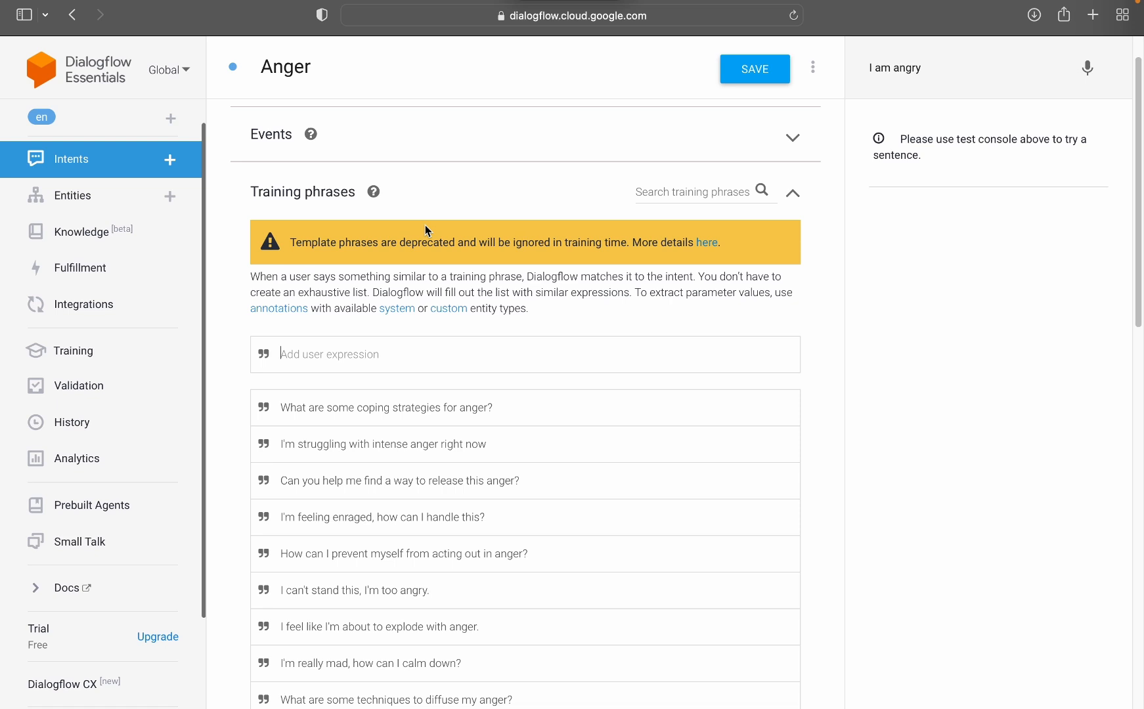
{"action": "scroll", "coordinate": [429, 459], "scroll_direction": "down", "scroll_amount": 3}
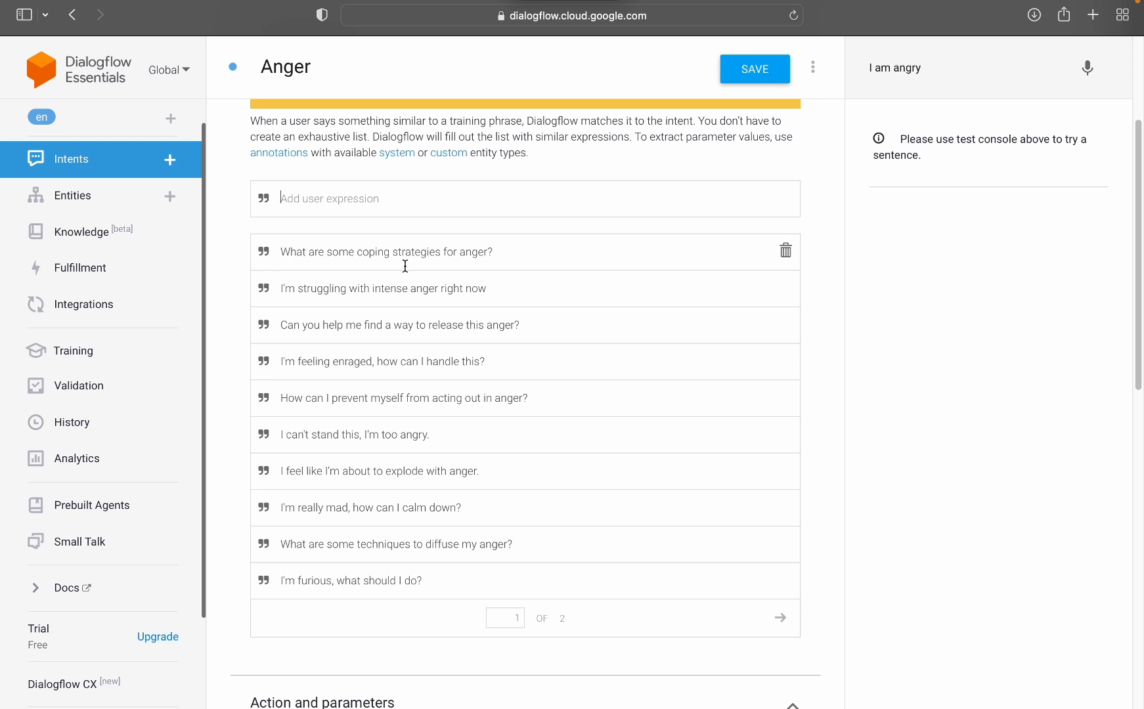
{"action": "left_click", "coordinate": [783, 623]}
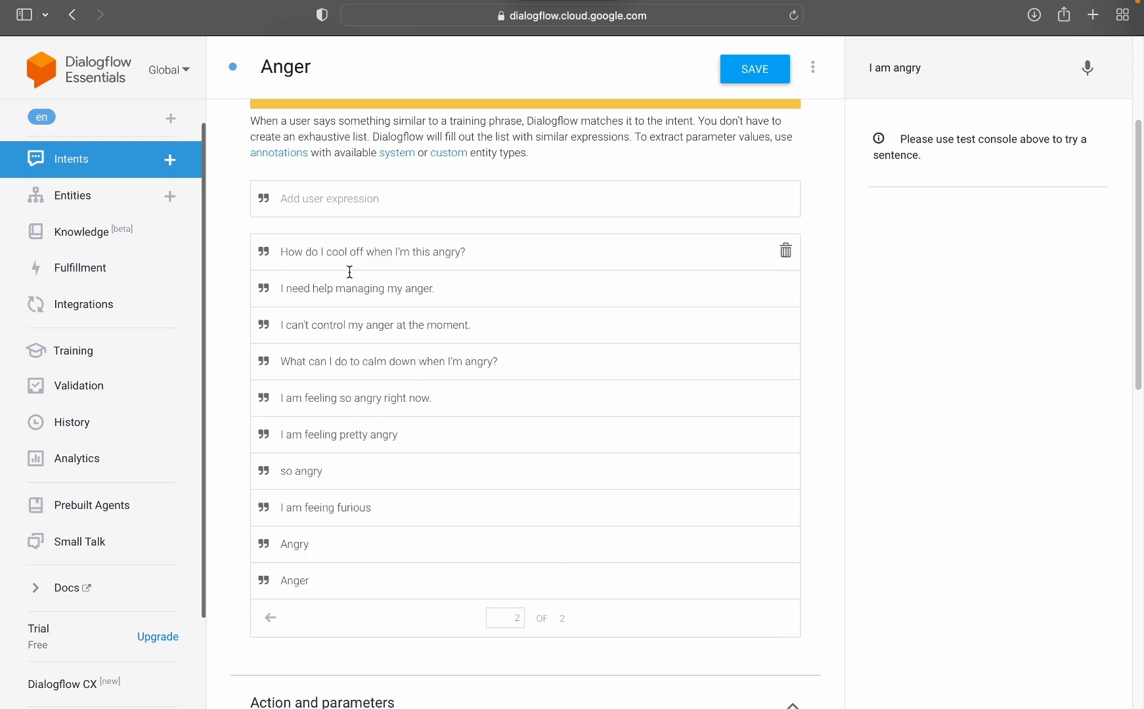
{"action": "left_click", "coordinate": [274, 622]}
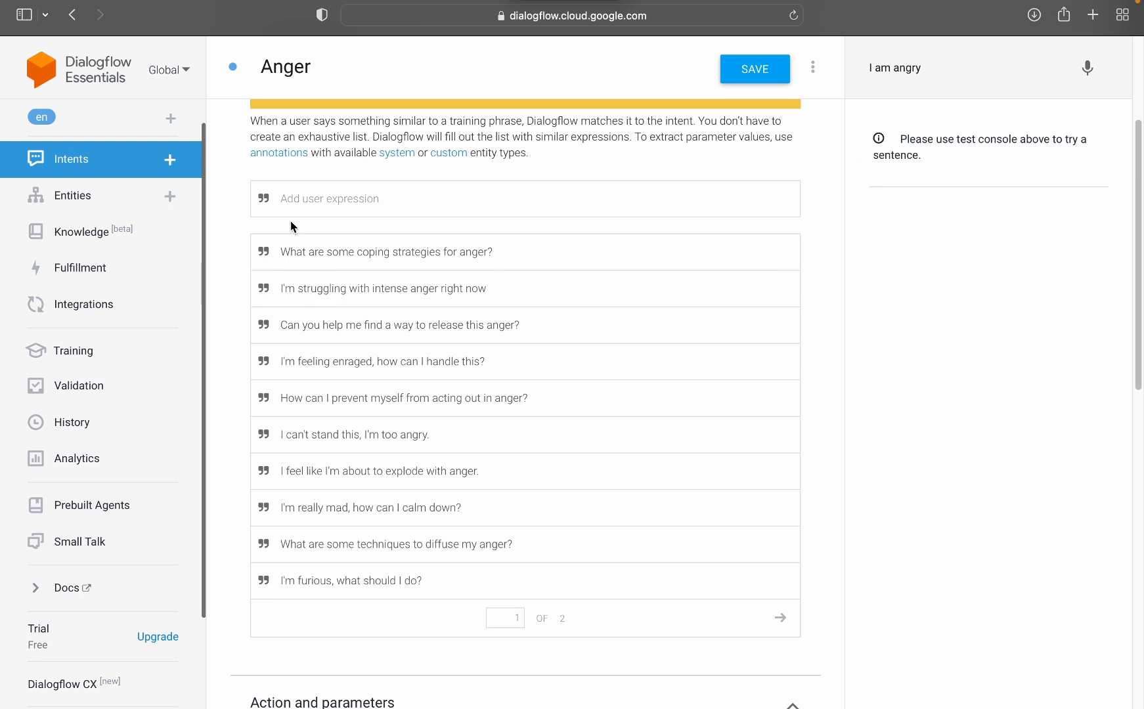
Step: Save the Anger intent, and send the prepared "I am angry" message to the agent with the intent's text responses in view
{"action": "left_click", "coordinate": [969, 69]}
{"action": "left_click", "coordinate": [737, 75]}
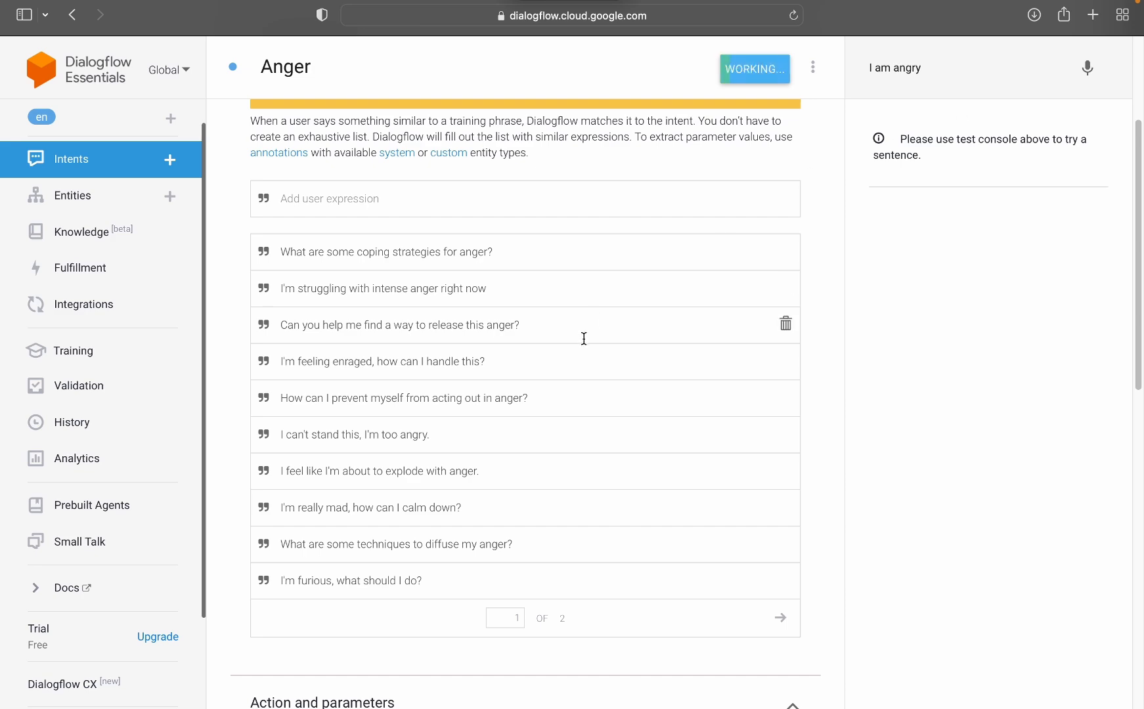
{"action": "scroll", "coordinate": [455, 332], "scroll_direction": "down", "scroll_amount": 10}
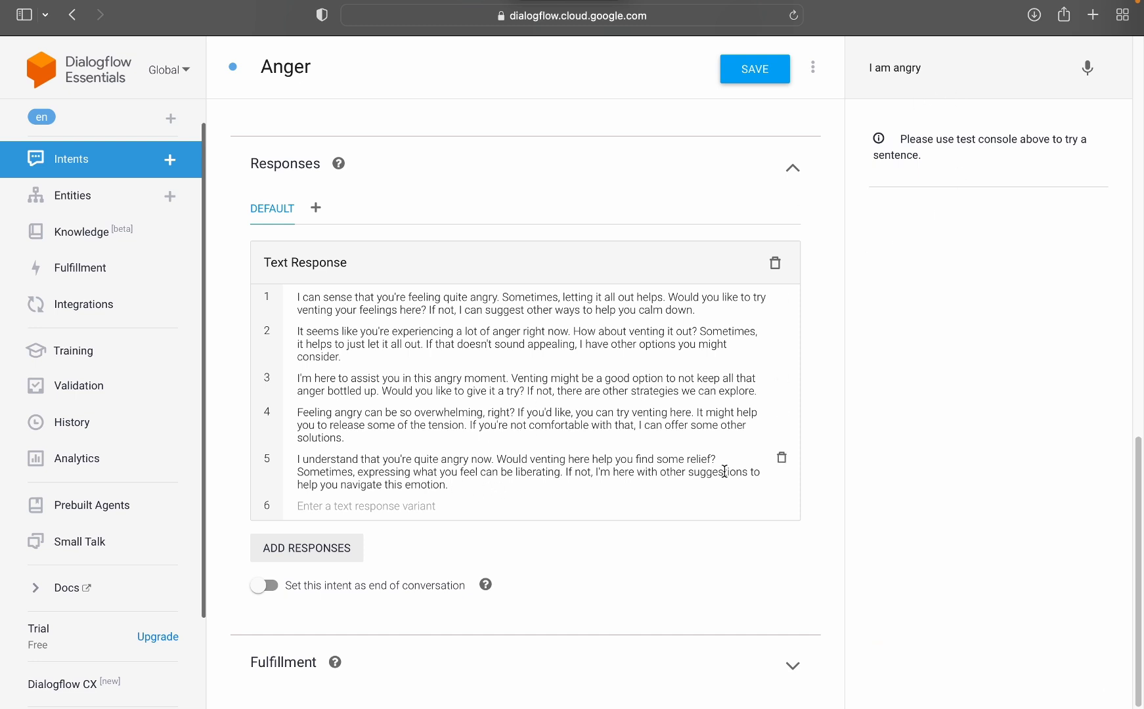
{"action": "left_click", "coordinate": [956, 72]}
{"action": "key", "text": "Return"}
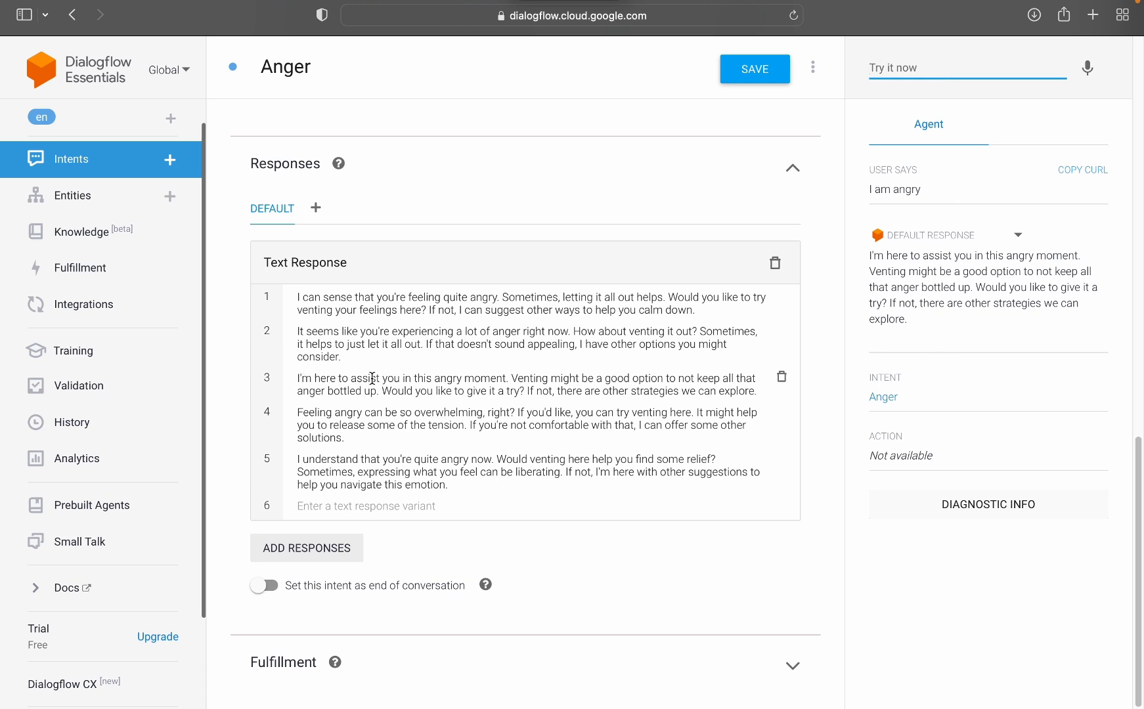
Step: Test the agent with the message "I am feeling angry"
{"action": "left_click", "coordinate": [911, 96]}
{"action": "type", "text": "I "}
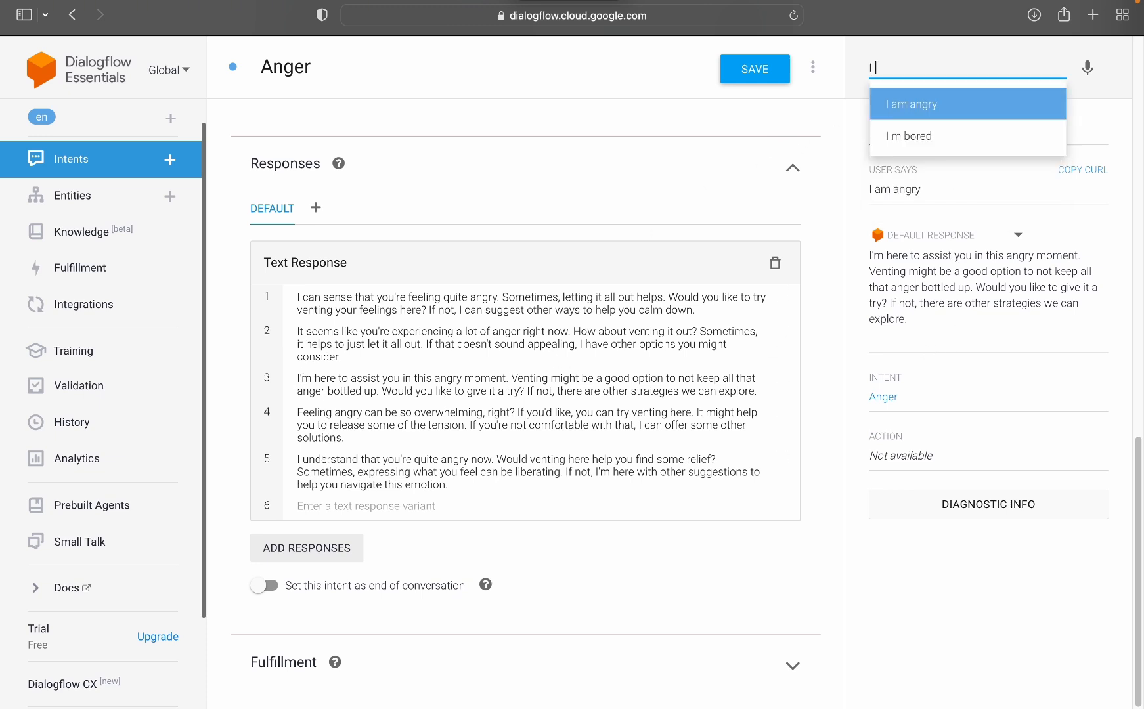
{"action": "type", "text": "am feeling "}
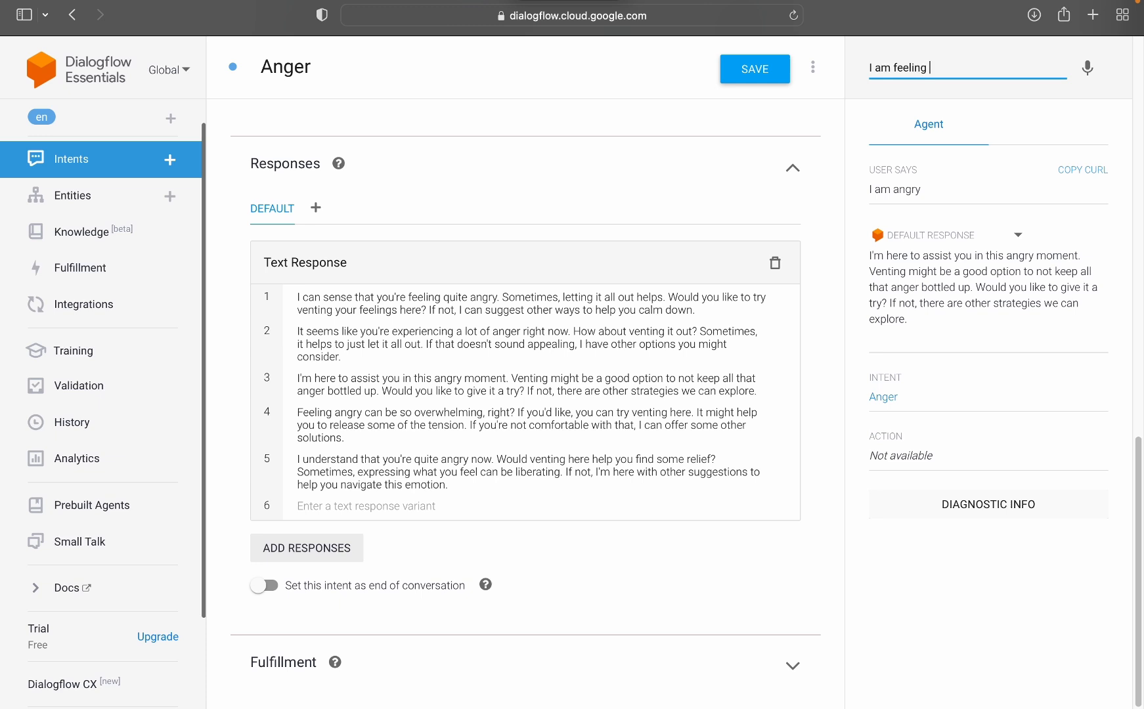
{"action": "type", "text": "angry"}
{"action": "key", "text": "Return"}
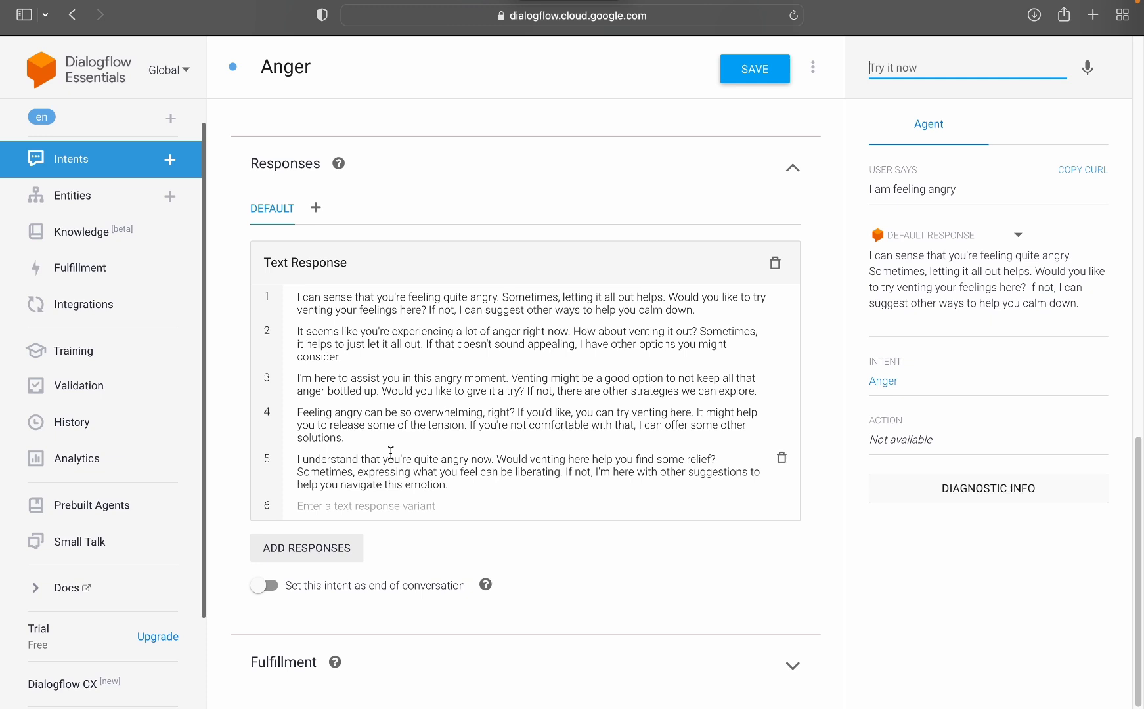
Step: Return to the intents list and test the agent with the message "Tell me a joke"
{"action": "left_click", "coordinate": [89, 159]}
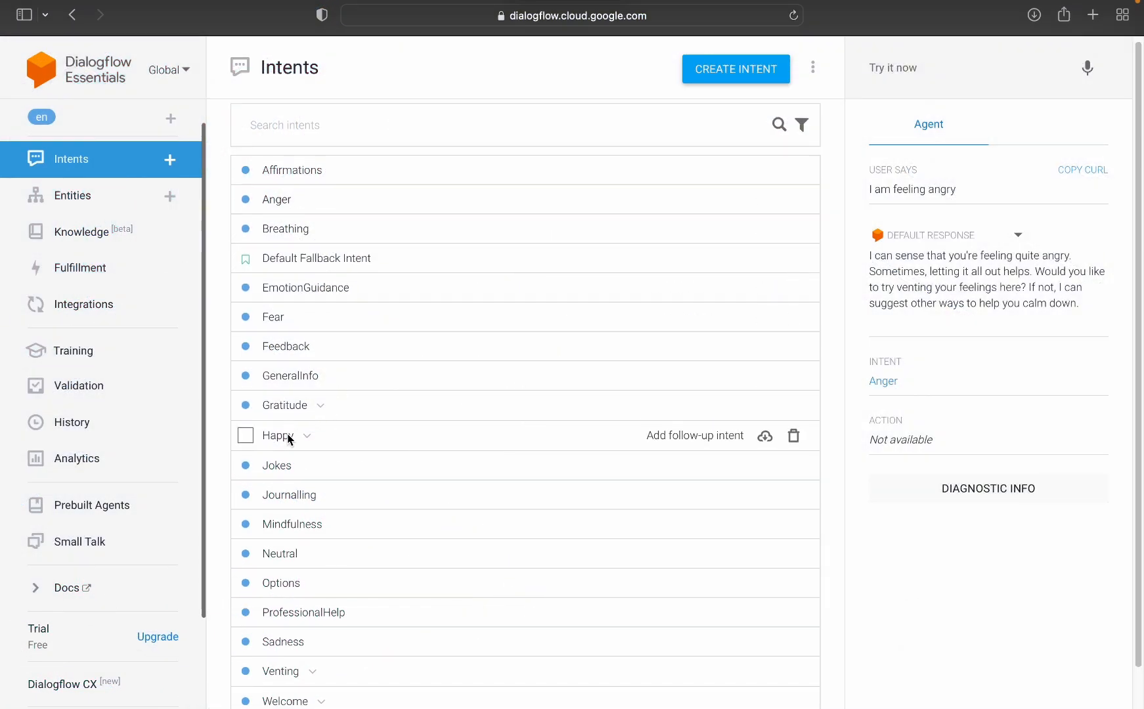
{"action": "scroll", "coordinate": [282, 262], "scroll_direction": "down", "scroll_amount": 1}
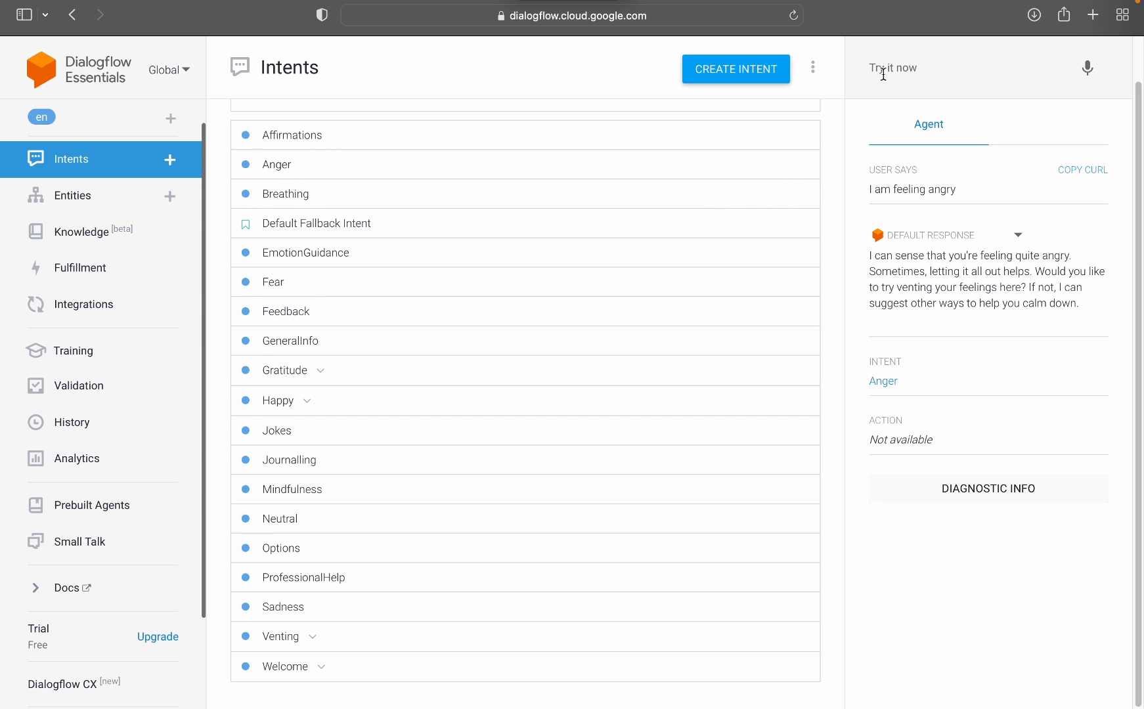
{"action": "left_click", "coordinate": [942, 61]}
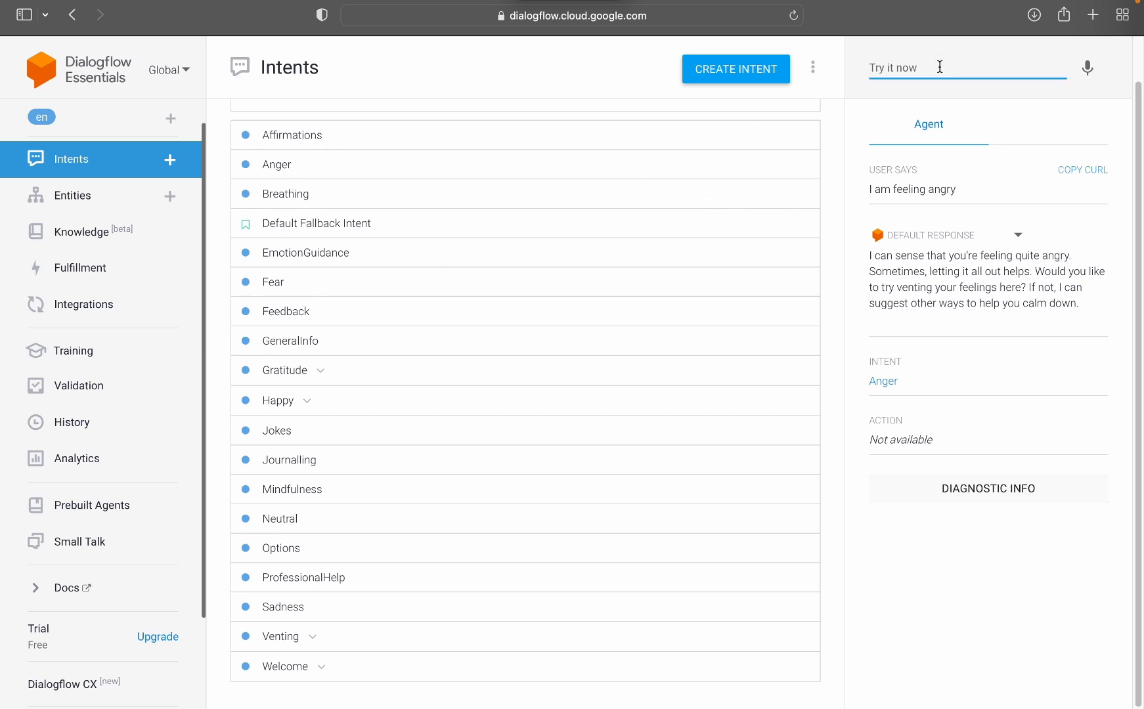
{"action": "type", "text": "Tell me a joke"}
{"action": "key", "text": "Return"}
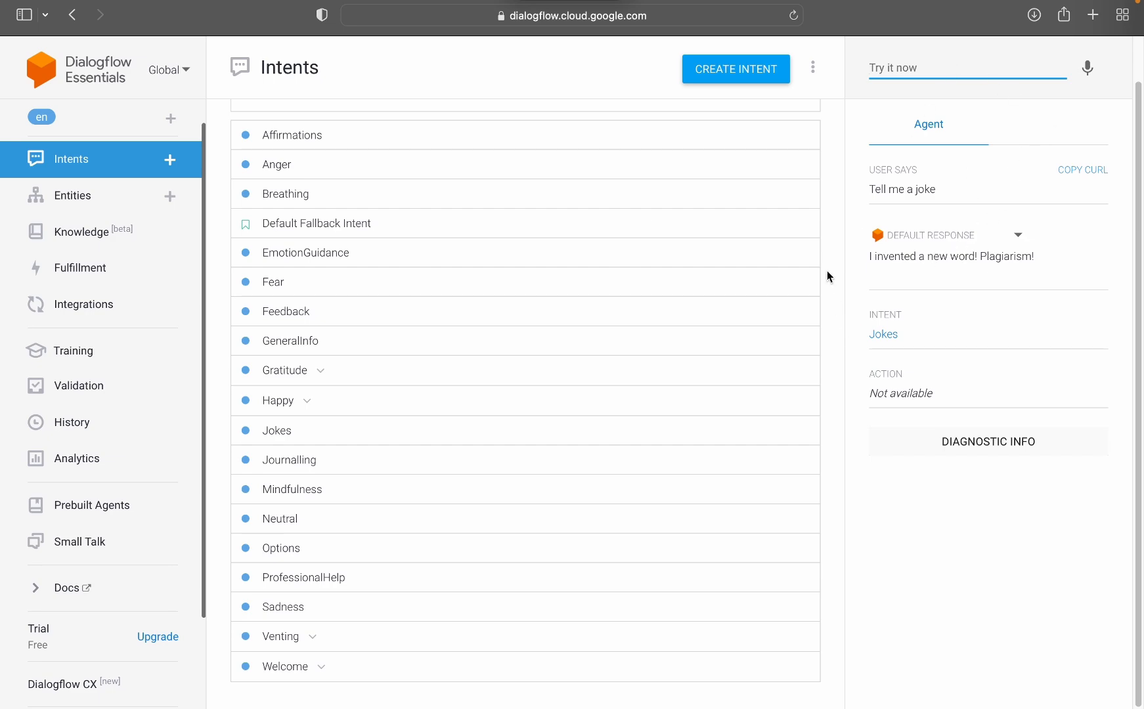
Step: Open the Jokes intent and look through its training phrases and text responses
{"action": "left_click", "coordinate": [312, 438]}
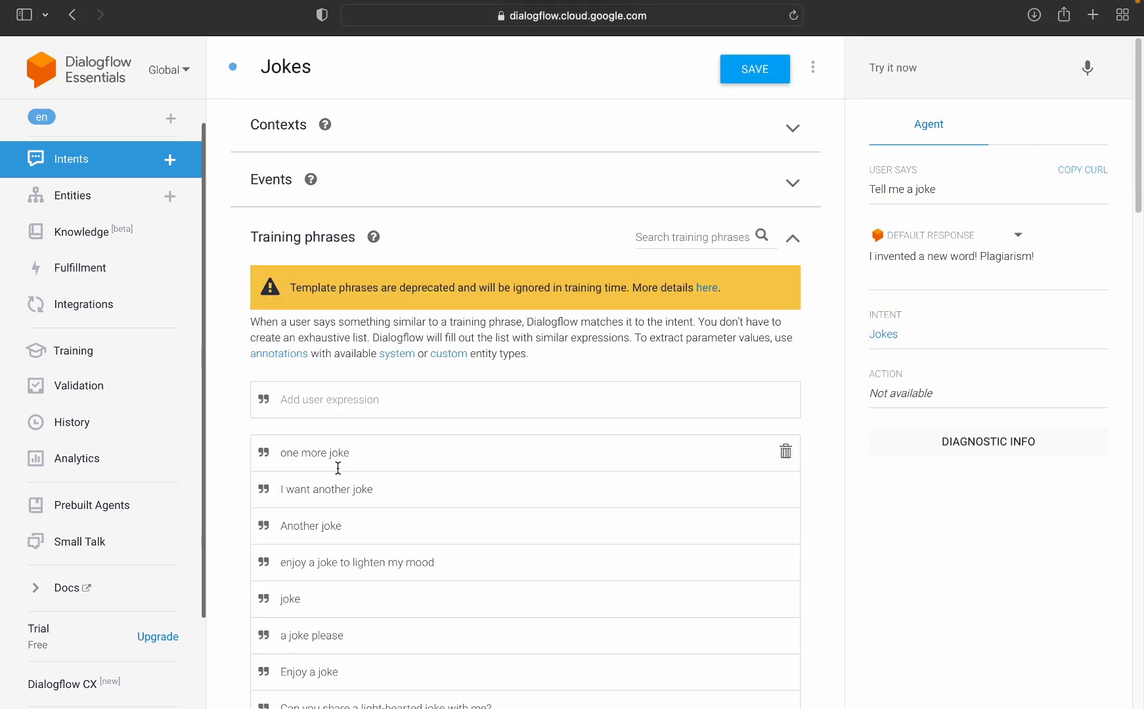
{"action": "scroll", "coordinate": [339, 469], "scroll_direction": "down", "scroll_amount": 5}
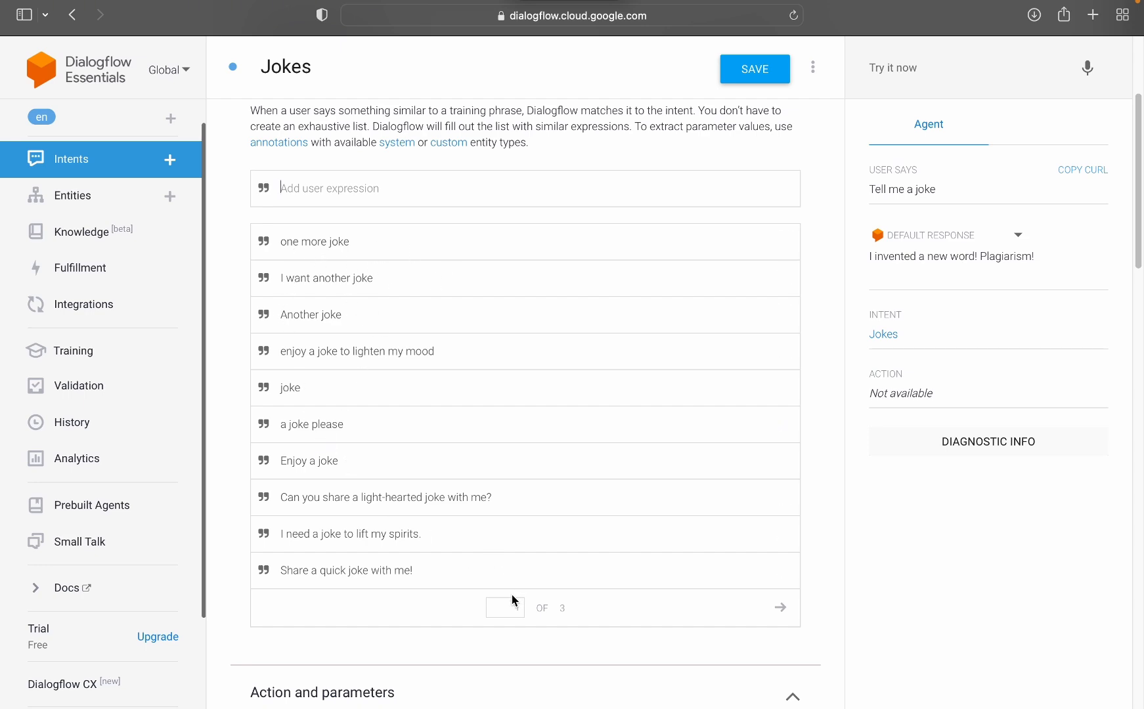
{"action": "scroll", "coordinate": [465, 547], "scroll_direction": "down", "scroll_amount": 20}
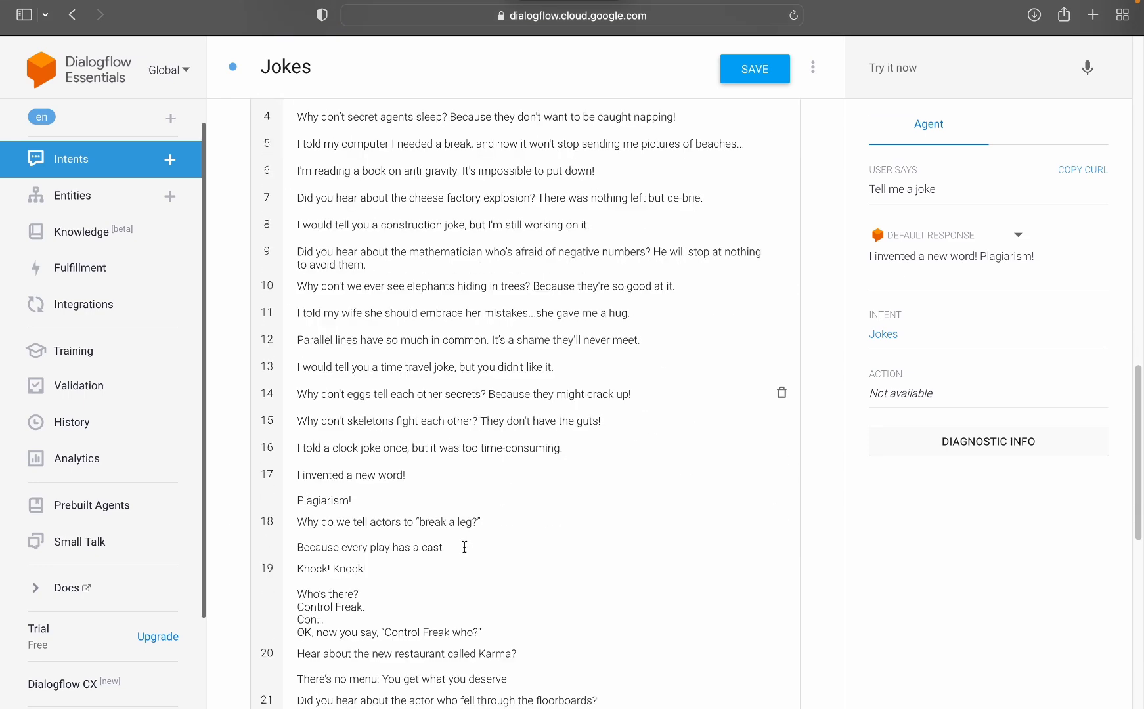
{"action": "scroll", "coordinate": [465, 548], "scroll_direction": "down", "scroll_amount": 15}
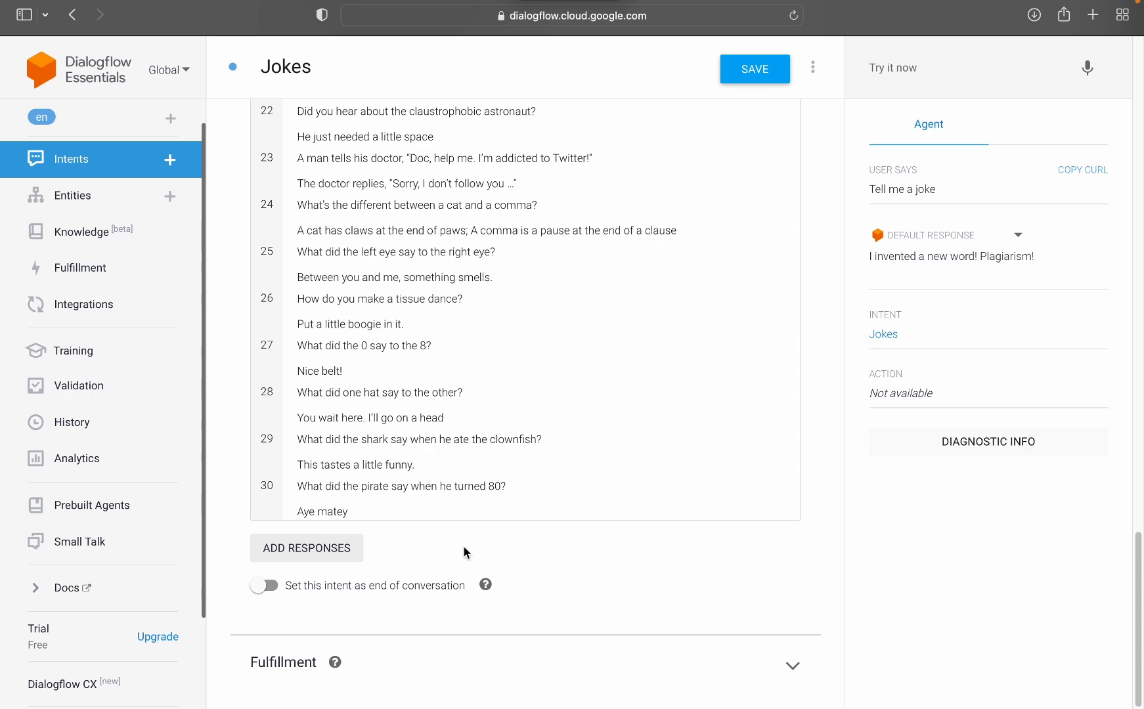
{"action": "scroll", "coordinate": [463, 535], "scroll_direction": "up", "scroll_amount": 20}
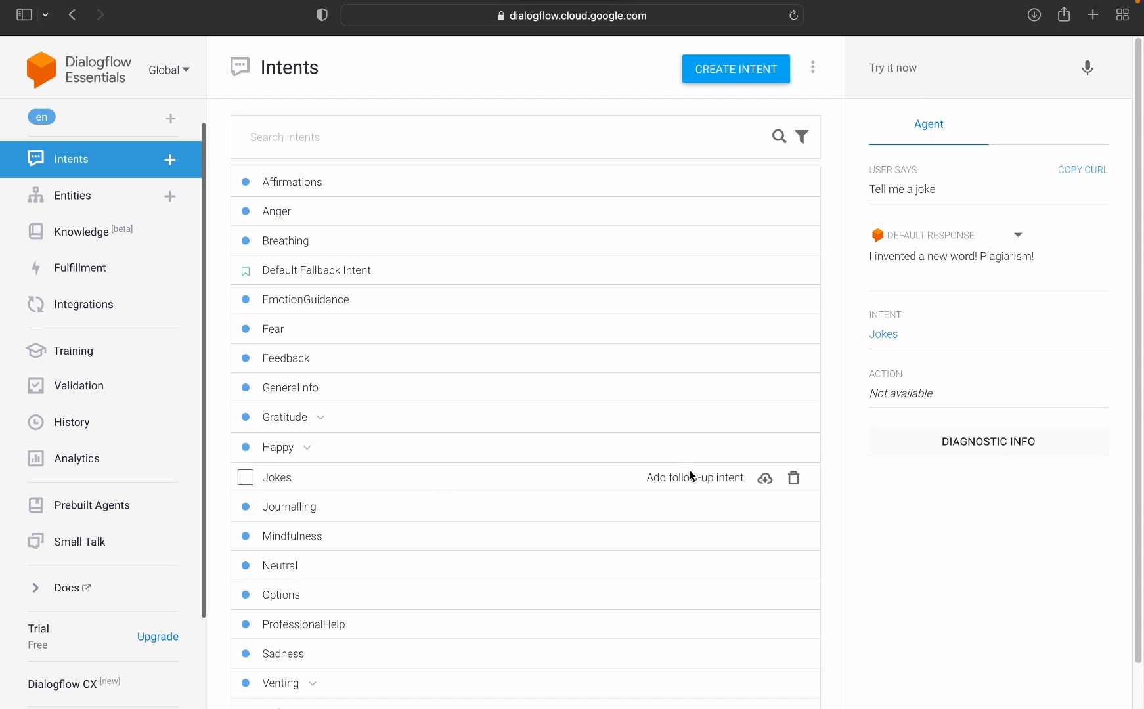
Step: Add a follow-up intent of the type "next" to the Jokes intent
{"action": "left_click", "coordinate": [691, 478]}
{"action": "scroll", "coordinate": [680, 599], "scroll_direction": "down", "scroll_amount": 3}
{"action": "left_click", "coordinate": [679, 599]}
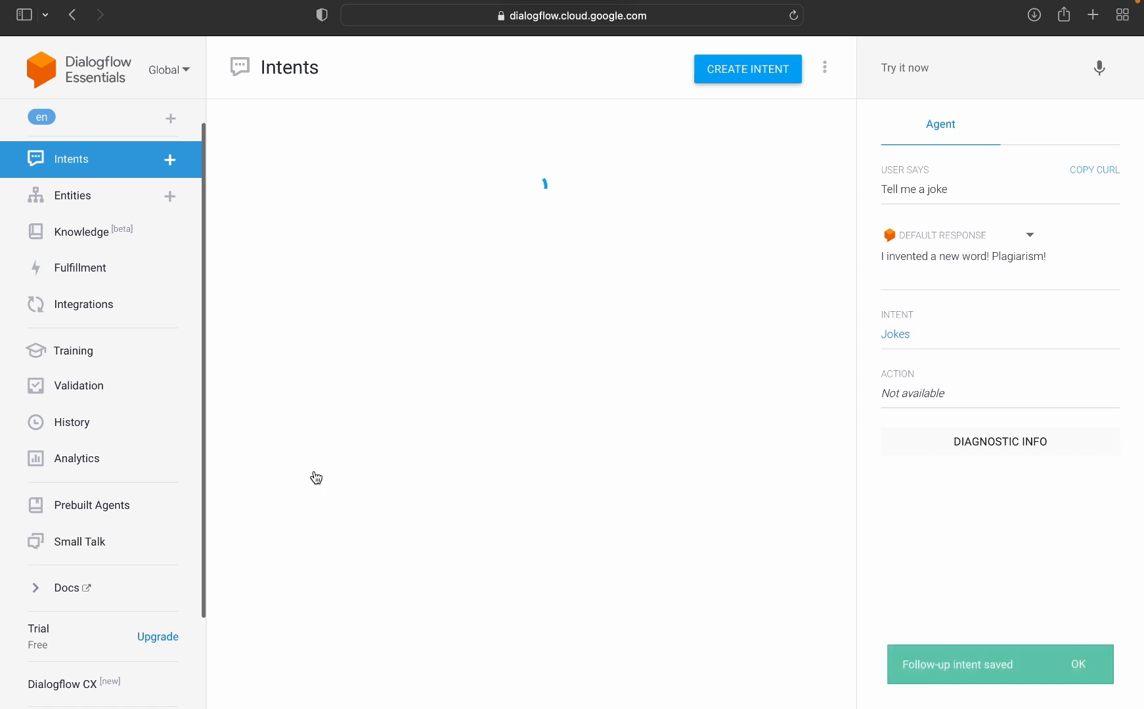
{"action": "scroll", "coordinate": [430, 296], "scroll_direction": "down", "scroll_amount": 2}
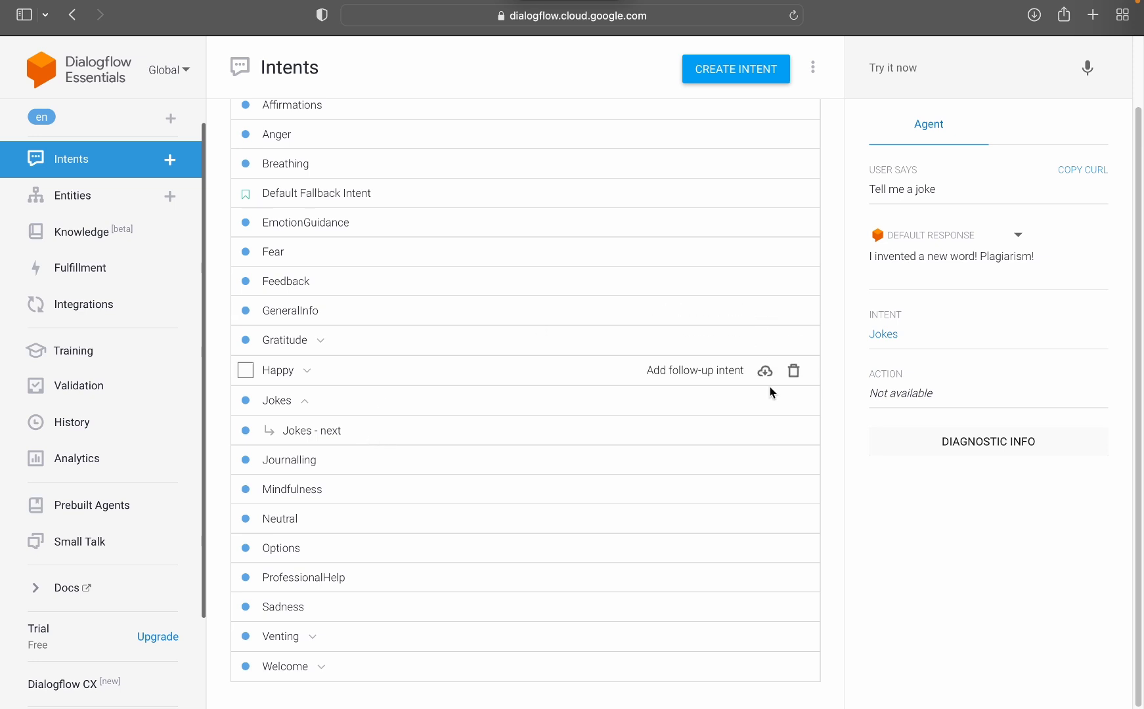
Step: Open the Jokes - next follow-up intent and examine its contexts, training phrases and response section
{"action": "left_click", "coordinate": [357, 433]}
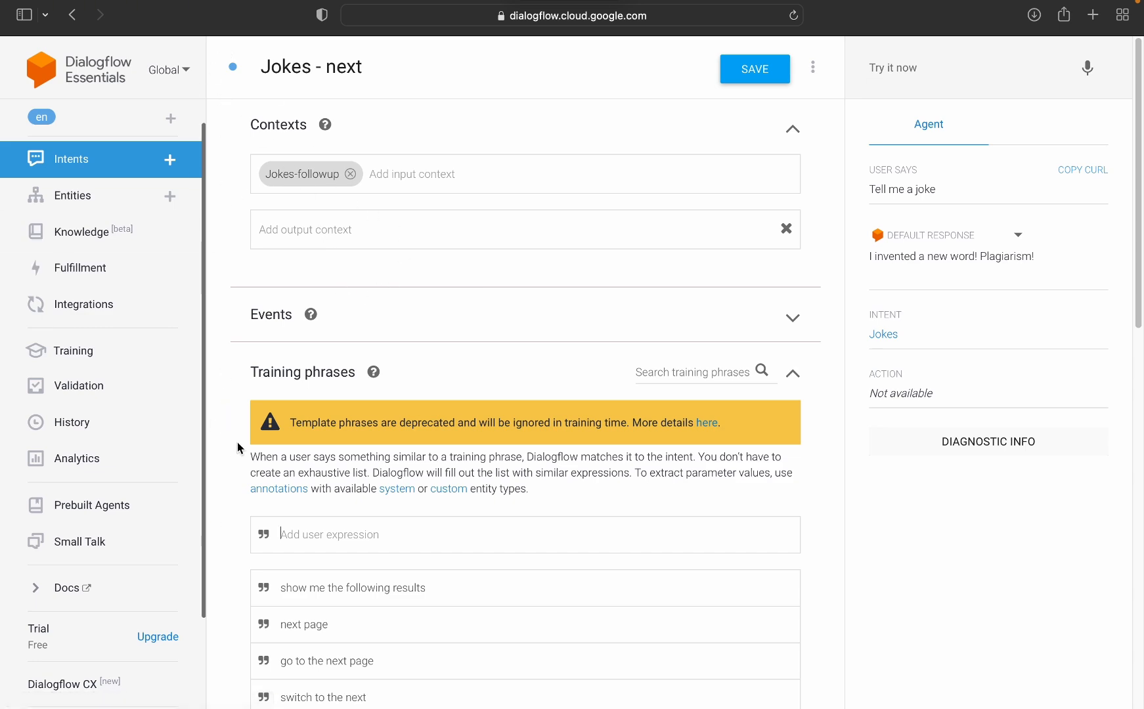
{"action": "scroll", "coordinate": [487, 487], "scroll_direction": "down", "scroll_amount": 15}
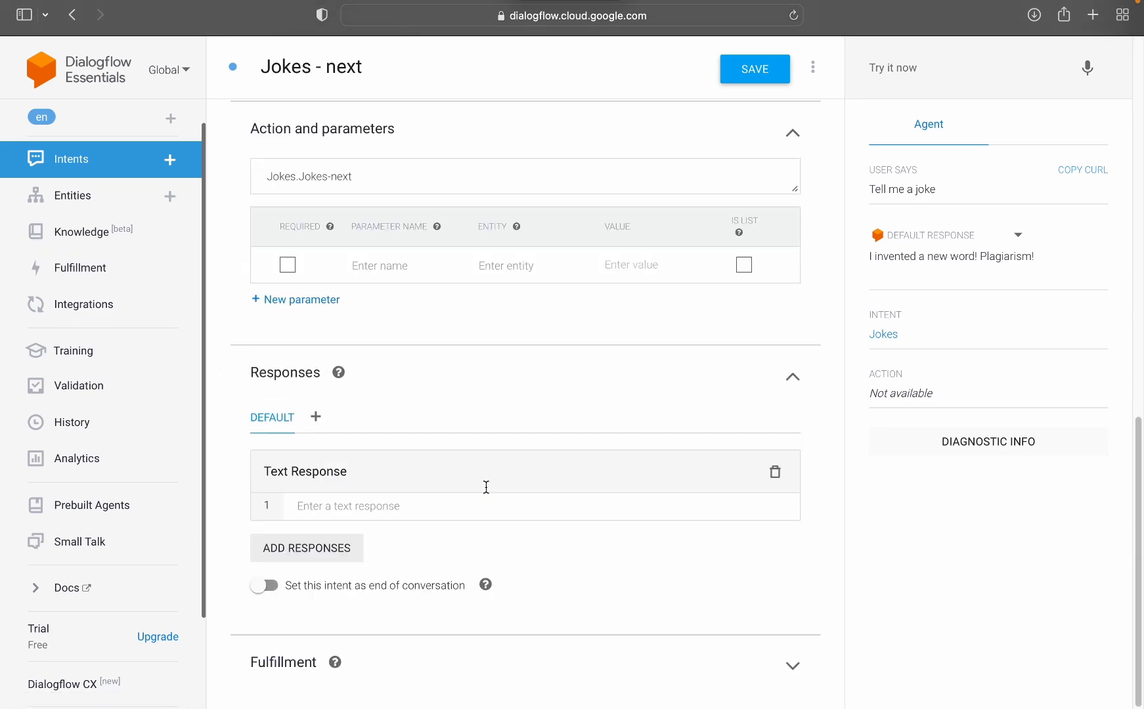
{"action": "scroll", "coordinate": [470, 472], "scroll_direction": "up", "scroll_amount": 15}
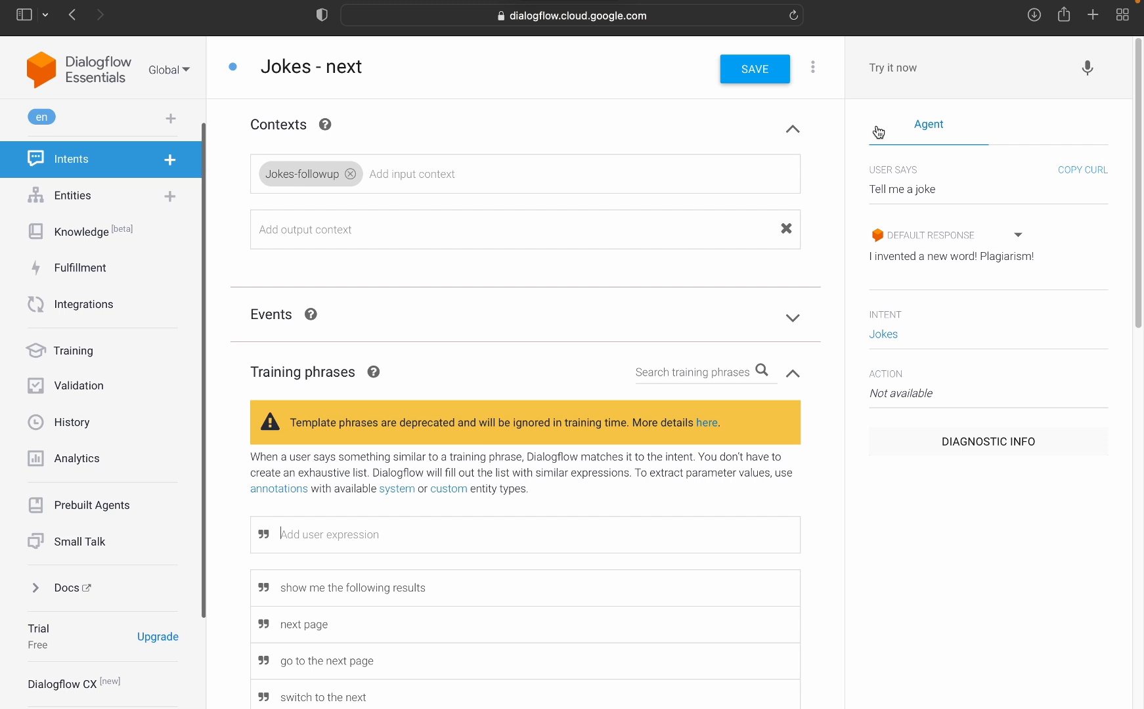
Step: Enter the test message "tell me another one" in the test console without sending it
{"action": "left_click", "coordinate": [897, 69]}
{"action": "type", "text": "tell "}
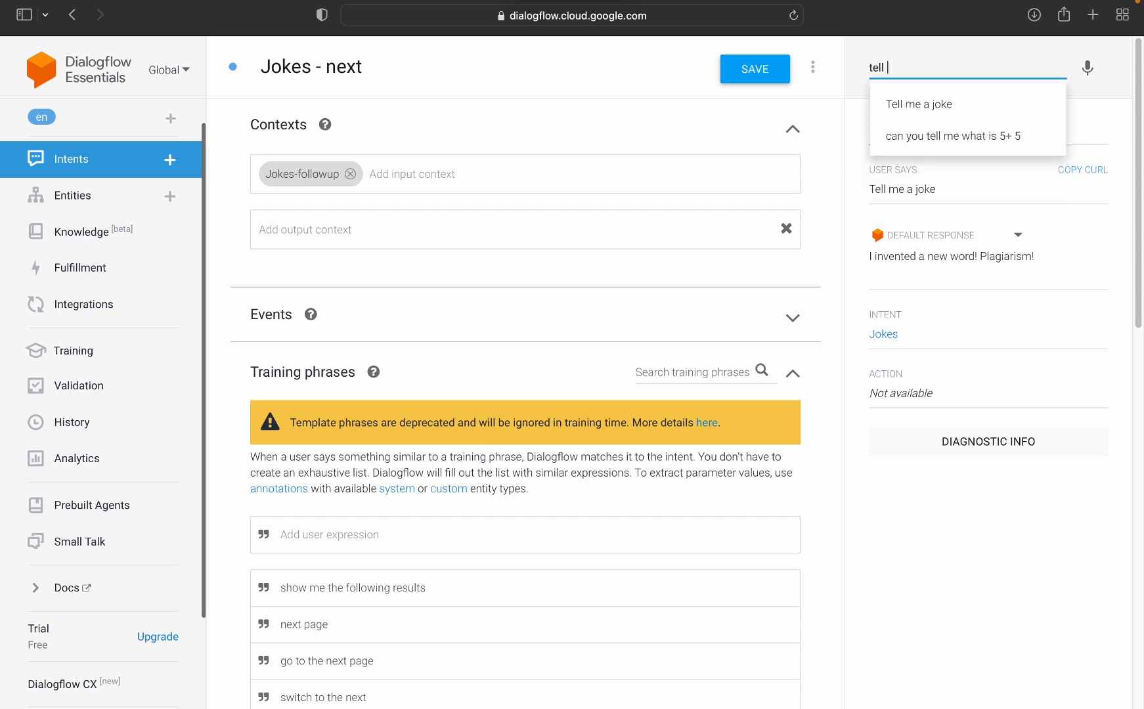
{"action": "type", "text": "me another one"}
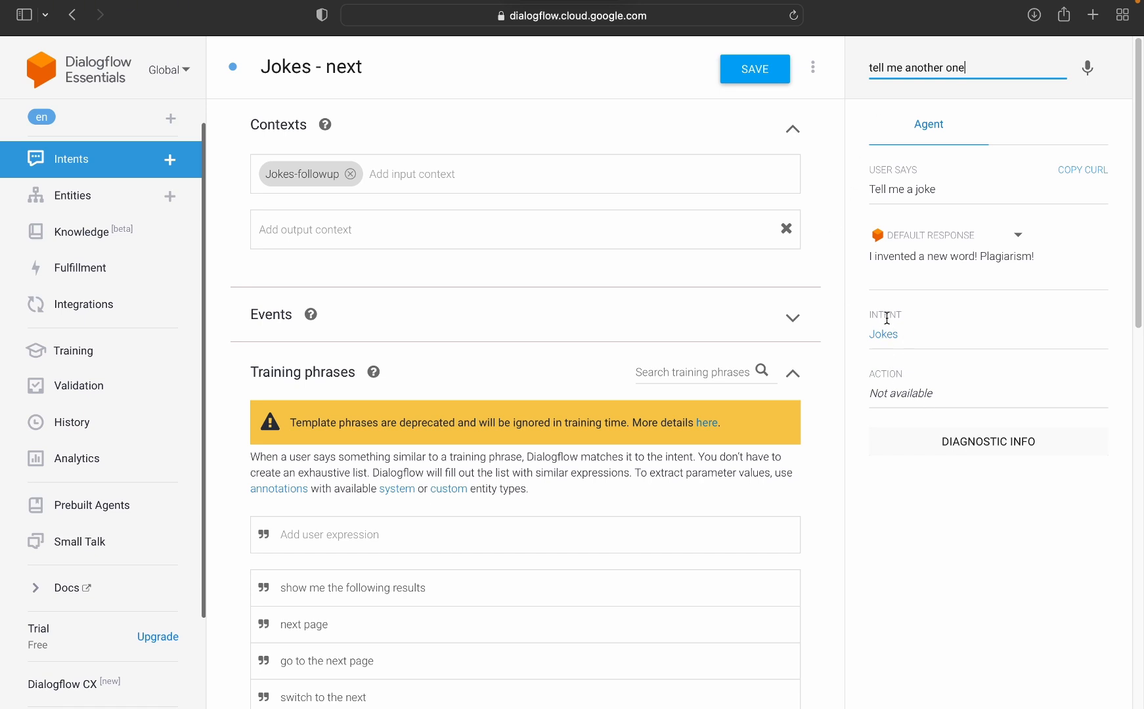
Step: Review the Jokes-followup input context and the predefined training phrases of the Jokes - next intent
{"action": "left_click_drag", "start_coordinate": [888, 319], "coordinate": [848, 320]}
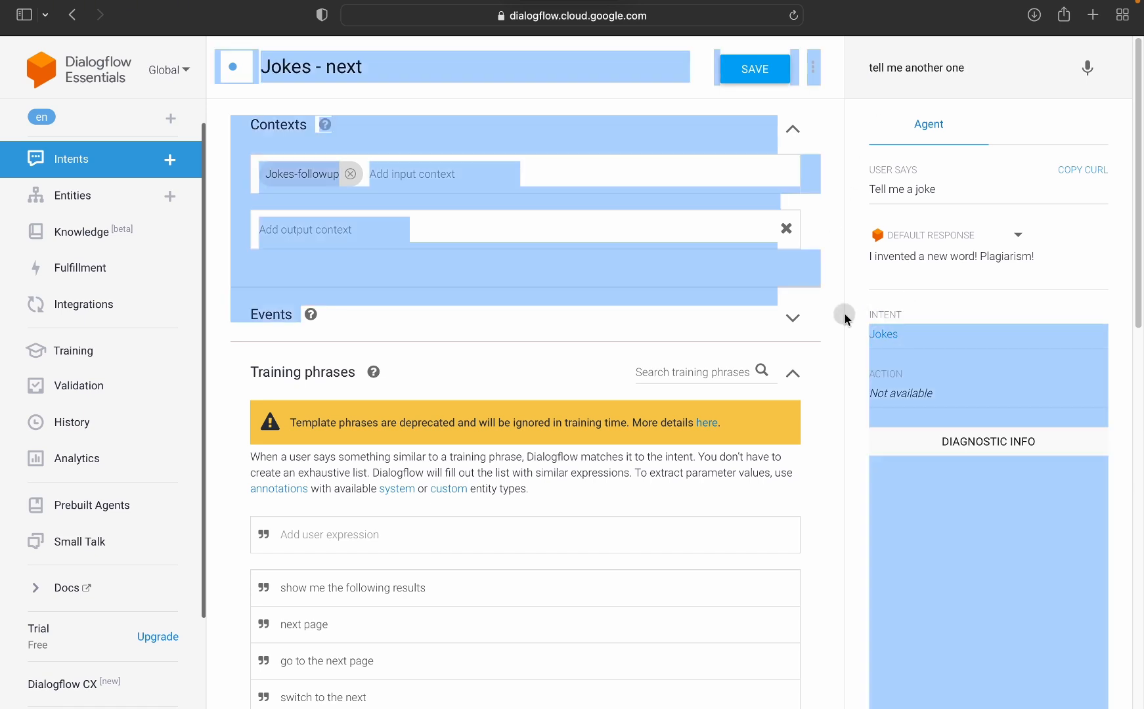
{"action": "left_click", "coordinate": [901, 316]}
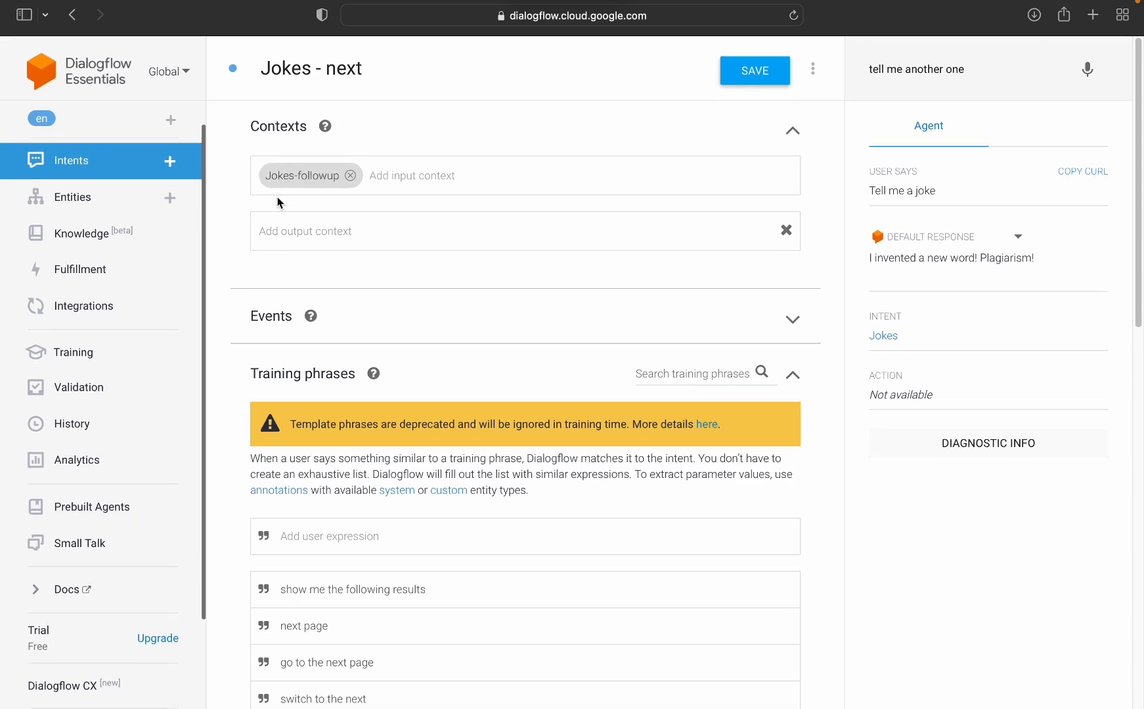
{"action": "left_click", "coordinate": [262, 232]}
{"action": "scroll", "coordinate": [453, 512], "scroll_direction": "down", "scroll_amount": 5}
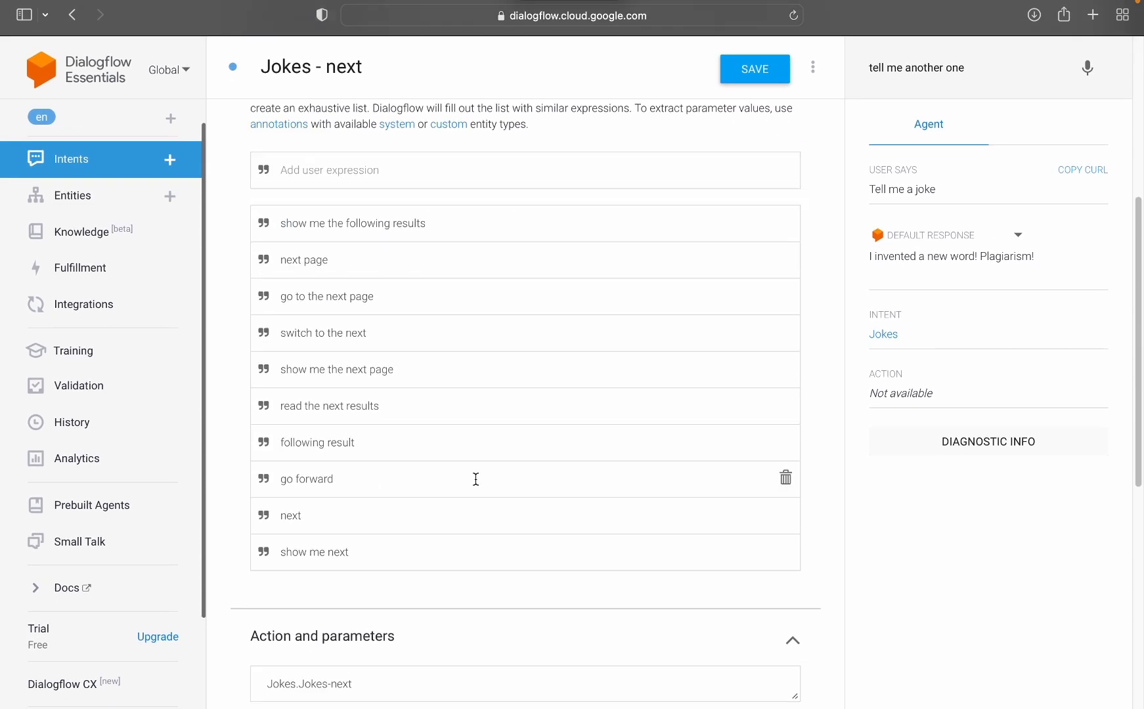
Step: Add the training phrase "tell me another one" to the Jokes - next intent and save the intent
{"action": "scroll", "coordinate": [454, 476], "scroll_direction": "up", "scroll_amount": 6}
{"action": "scroll", "coordinate": [454, 477], "scroll_direction": "down", "scroll_amount": 8}
{"action": "scroll", "coordinate": [401, 460], "scroll_direction": "up", "scroll_amount": 3}
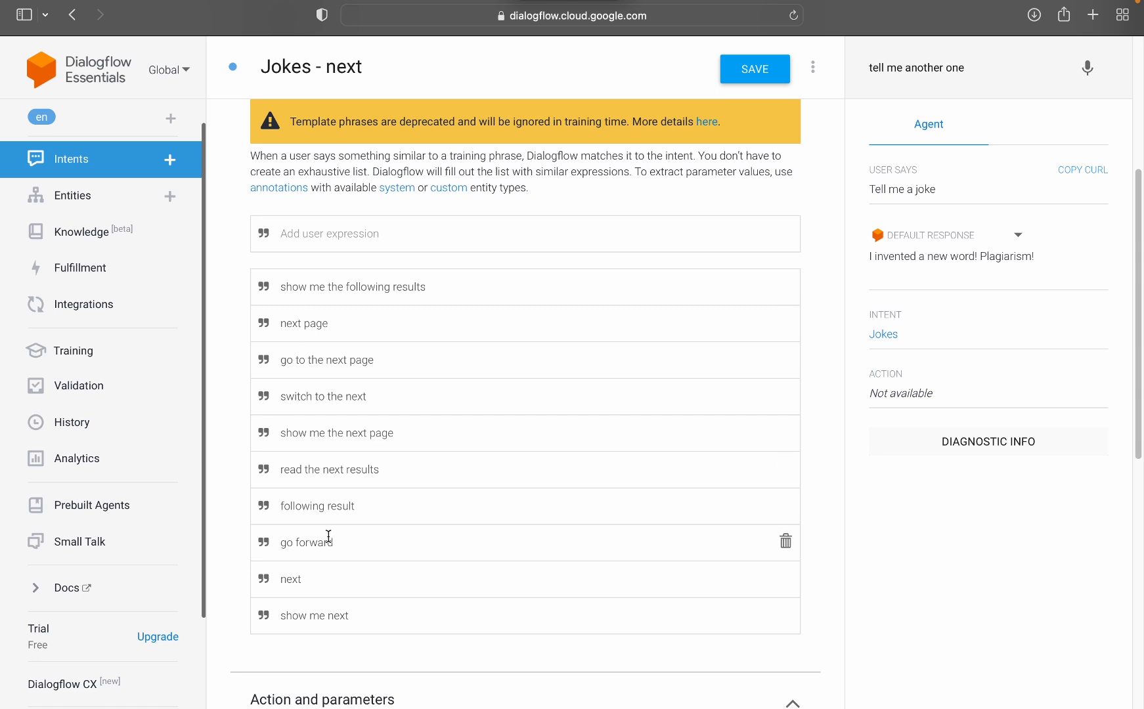
{"action": "left_click", "coordinate": [488, 228]}
{"action": "type", "text": "tell me another one"}
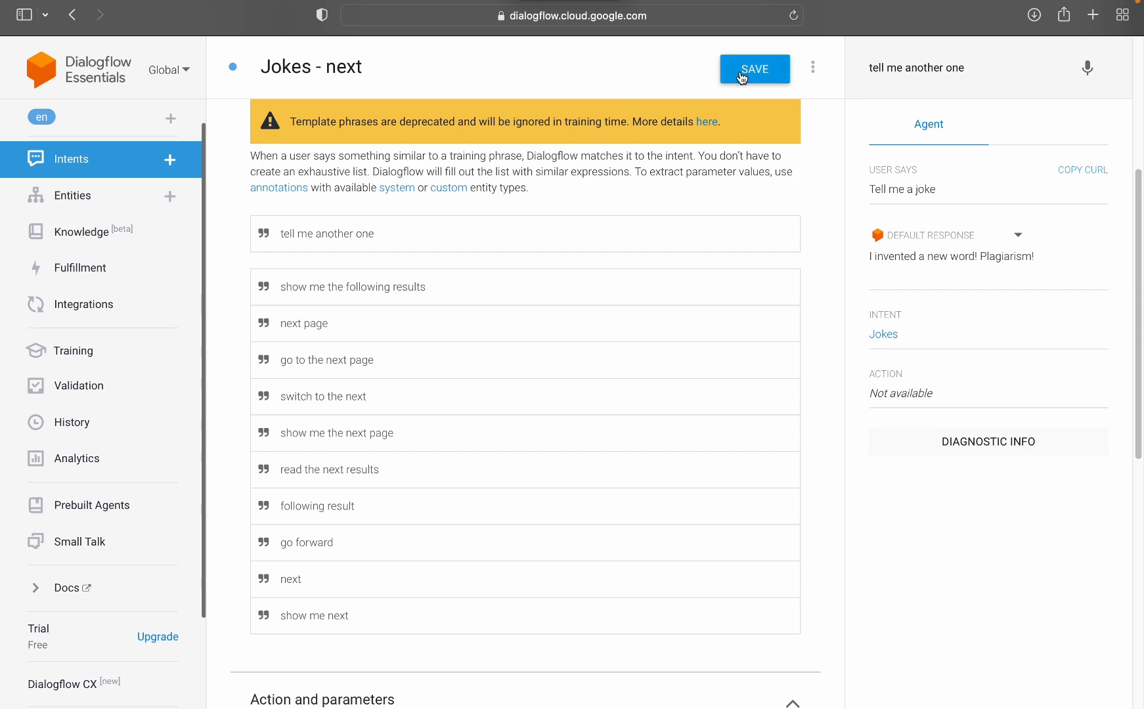
{"action": "left_click", "coordinate": [741, 75]}
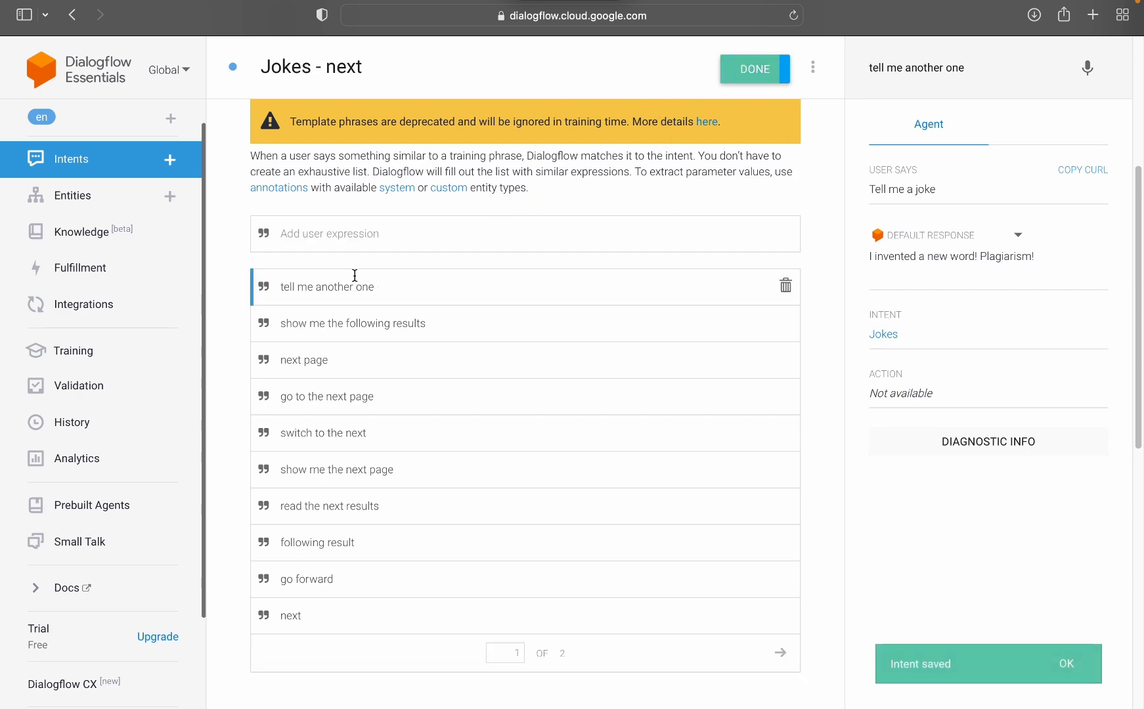
Step: Add the text response "another one, haha this is the joke" to the Jokes - next intent and save it
{"action": "scroll", "coordinate": [300, 292], "scroll_direction": "down", "scroll_amount": 10}
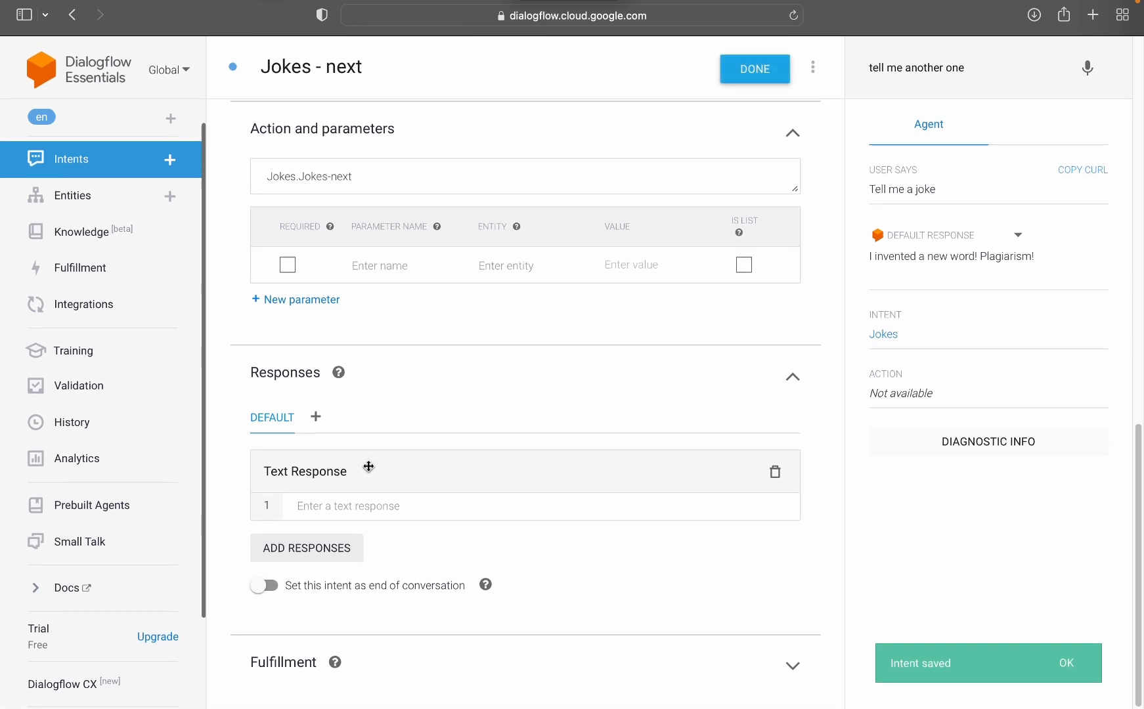
{"action": "left_click", "coordinate": [372, 504]}
{"action": "type", "text": "another one"}
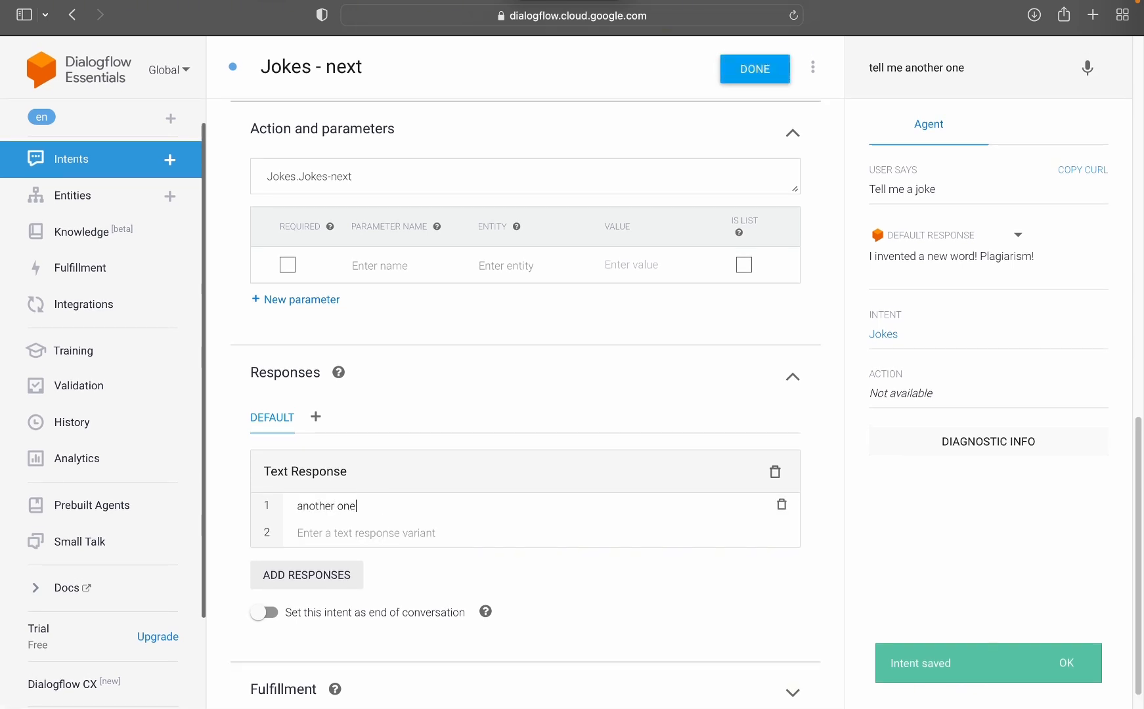
{"action": "type", "text": ", haha"}
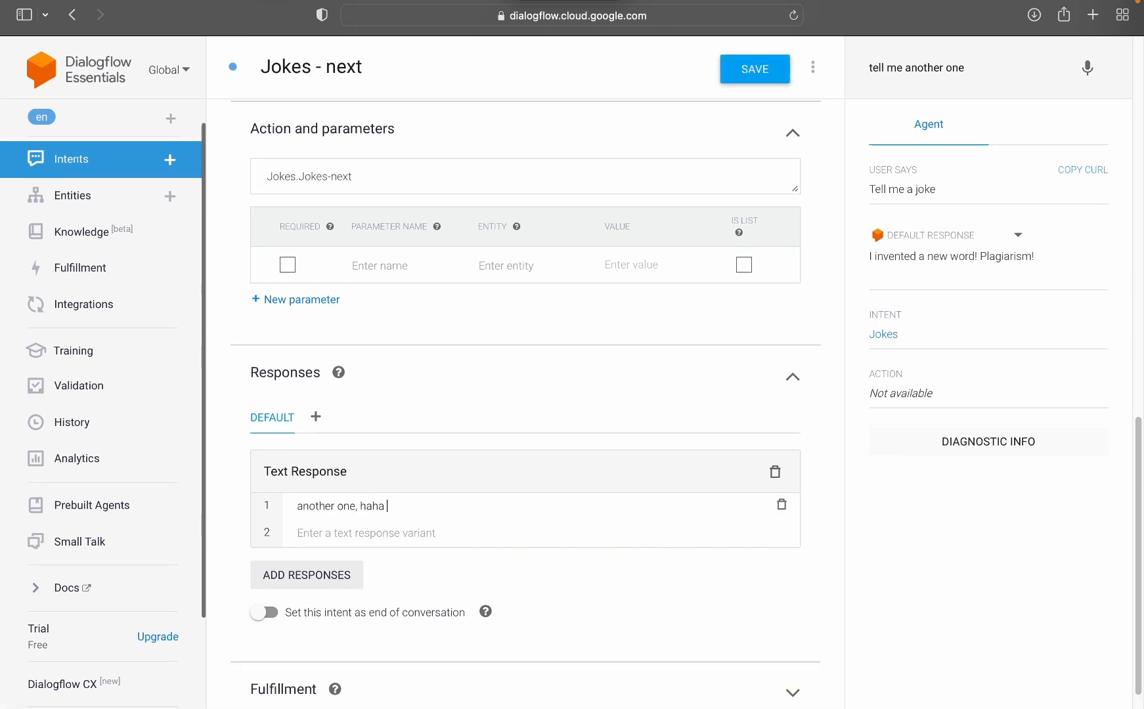
{"action": "type", "text": " this is the joke"}
{"action": "left_click", "coordinate": [761, 69]}
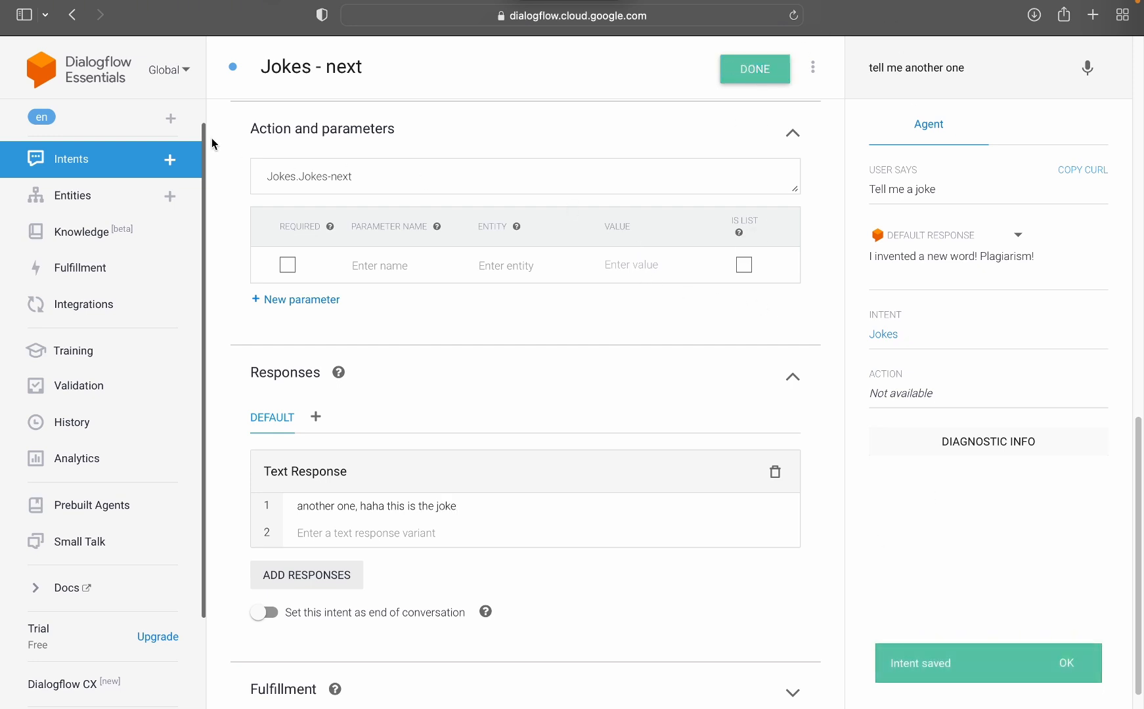
Step: Look over the Jokes intent's training phrases and expand Jokes in the intents list to show its follow-up intent
{"action": "left_click", "coordinate": [125, 173]}
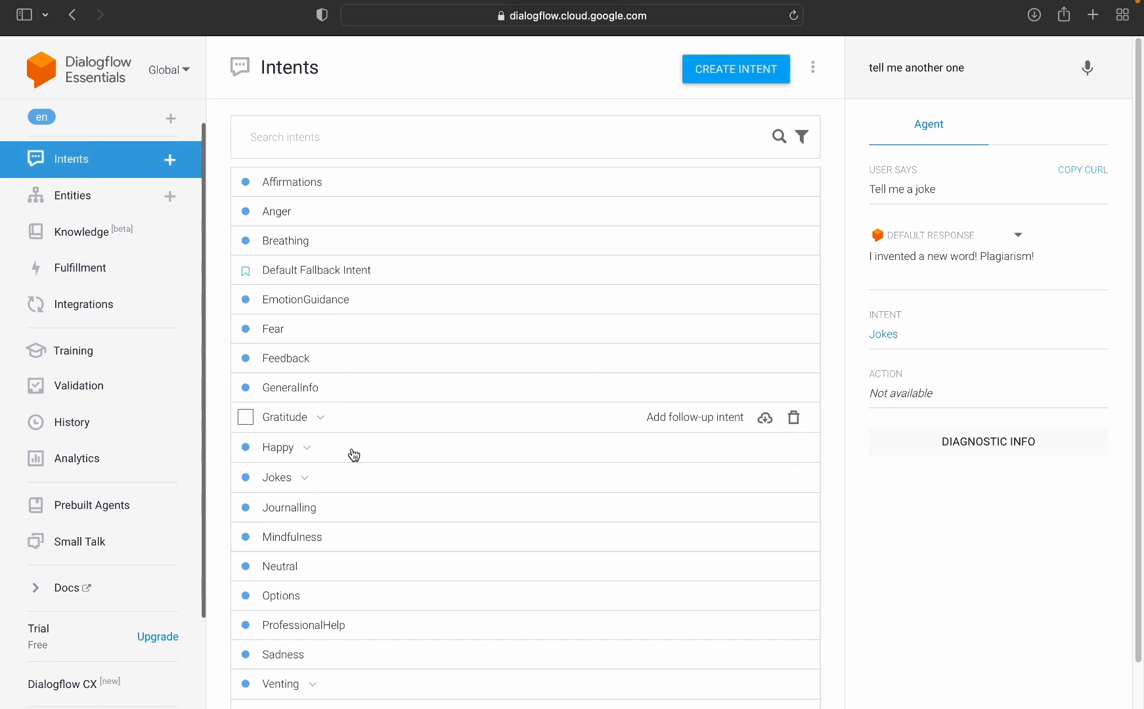
{"action": "left_click_drag", "start_coordinate": [967, 65], "coordinate": [840, 44]}
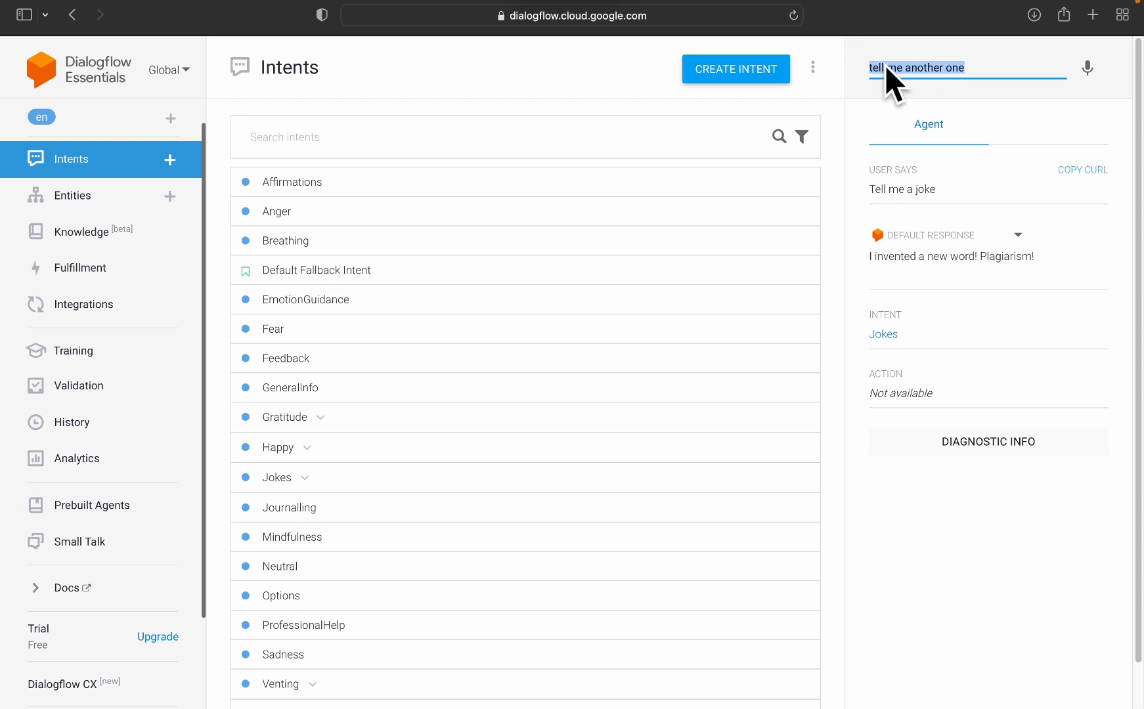
{"action": "left_click", "coordinate": [314, 480]}
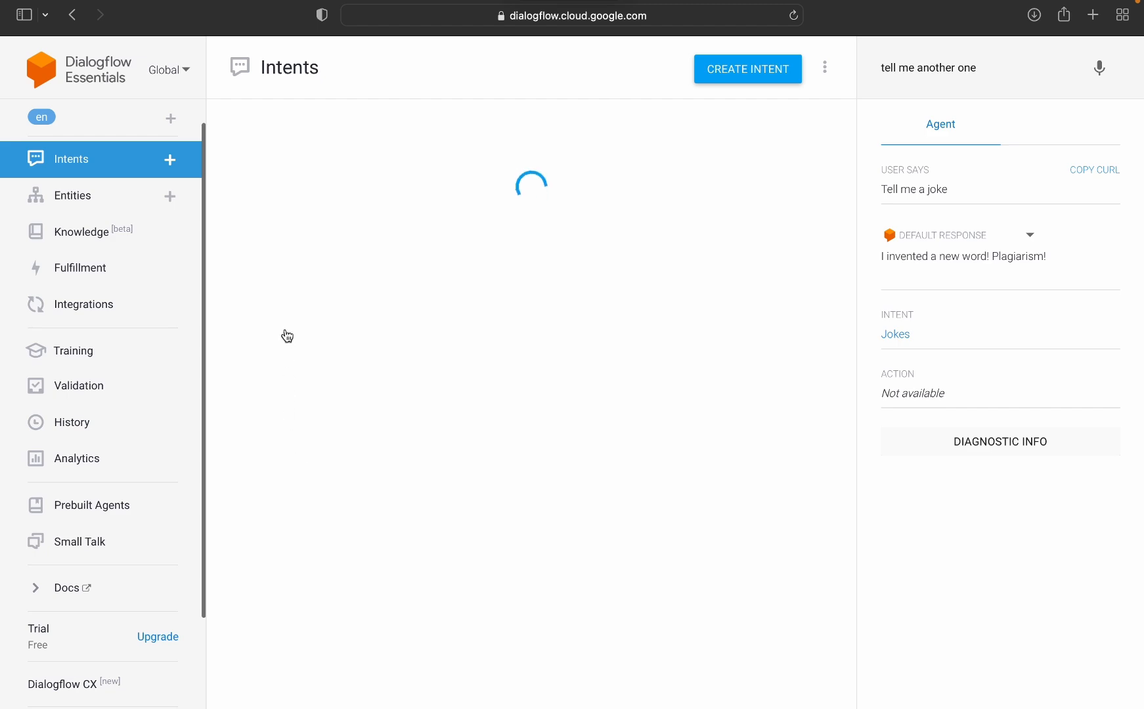
{"action": "scroll", "coordinate": [318, 420], "scroll_direction": "down", "scroll_amount": 5}
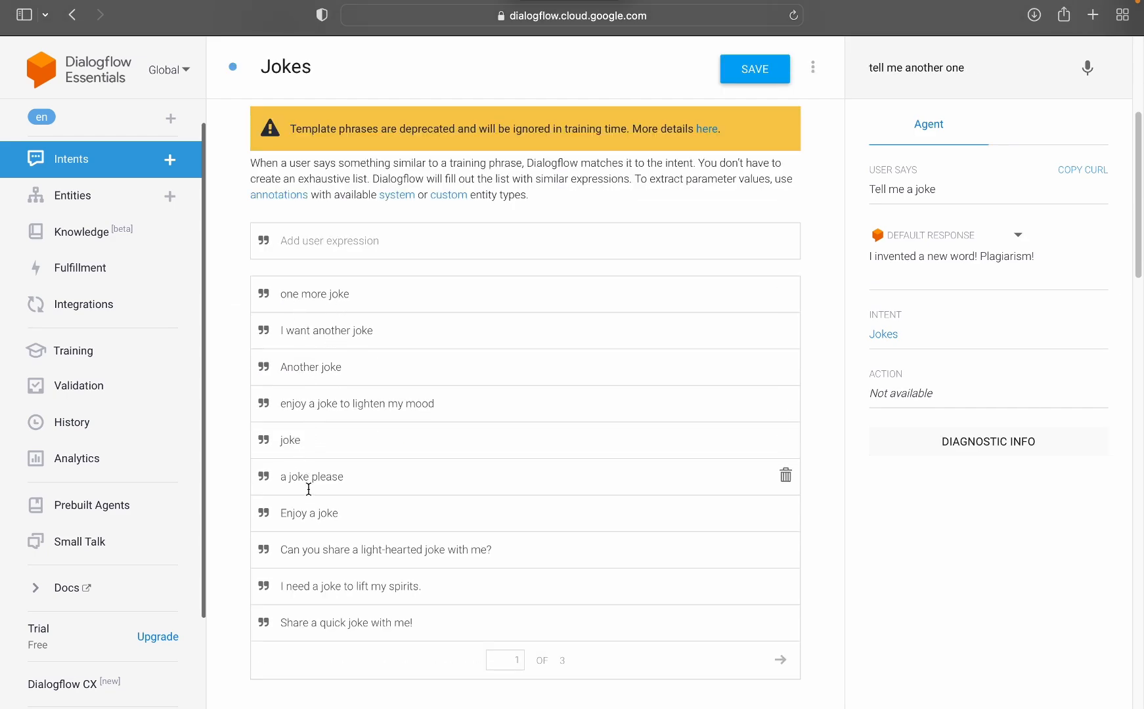
{"action": "left_click", "coordinate": [107, 169]}
{"action": "left_click", "coordinate": [717, 388]}
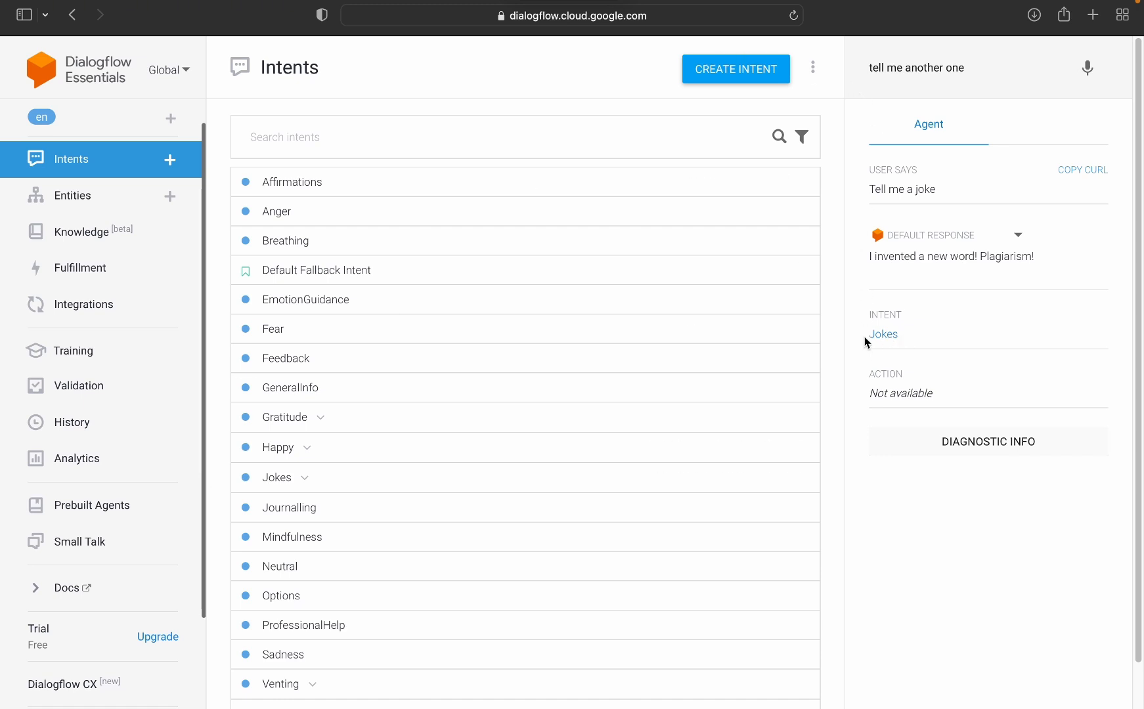
{"action": "left_click", "coordinate": [304, 479]}
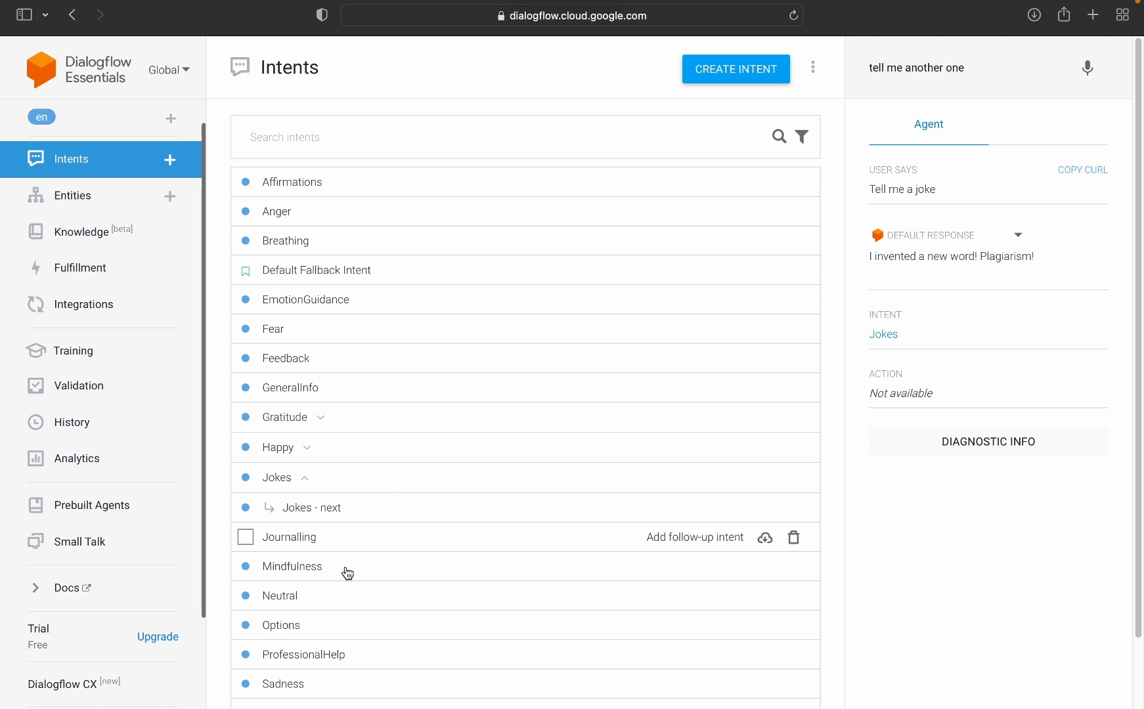
Step: Reload the page to start a fresh test session and send the test message "tell me a joke"
{"action": "left_click", "coordinate": [965, 68]}
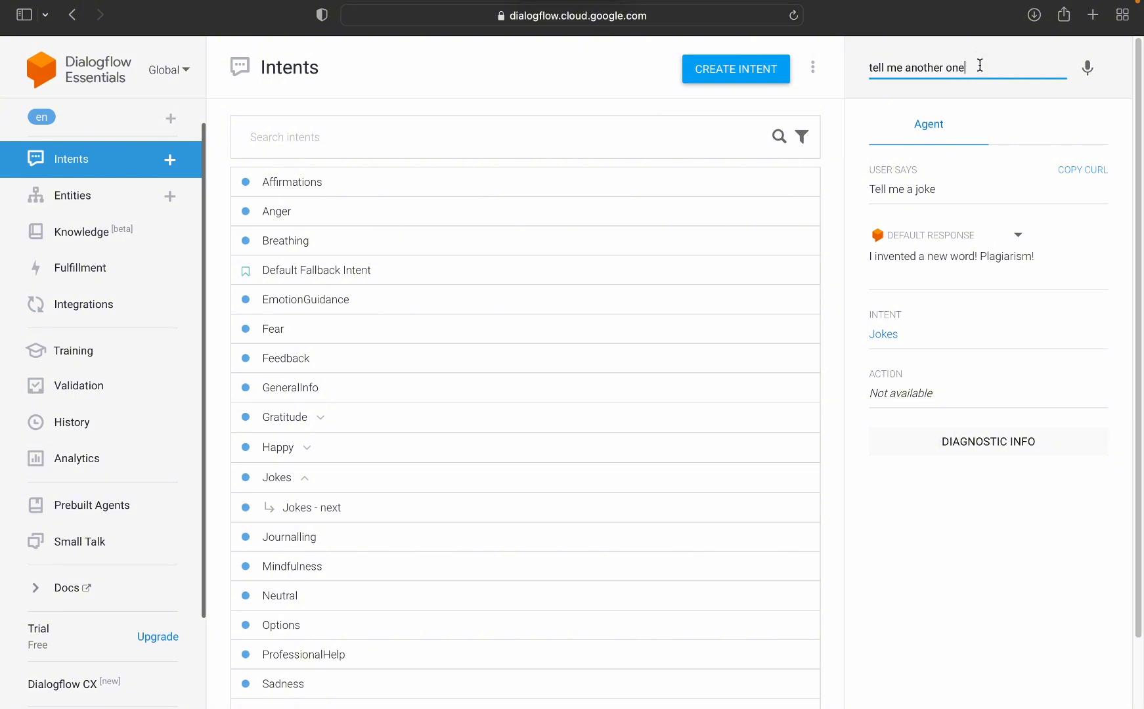
{"action": "left_click_drag", "start_coordinate": [966, 68], "coordinate": [818, 68]}
{"action": "key", "text": "BackSpace"}
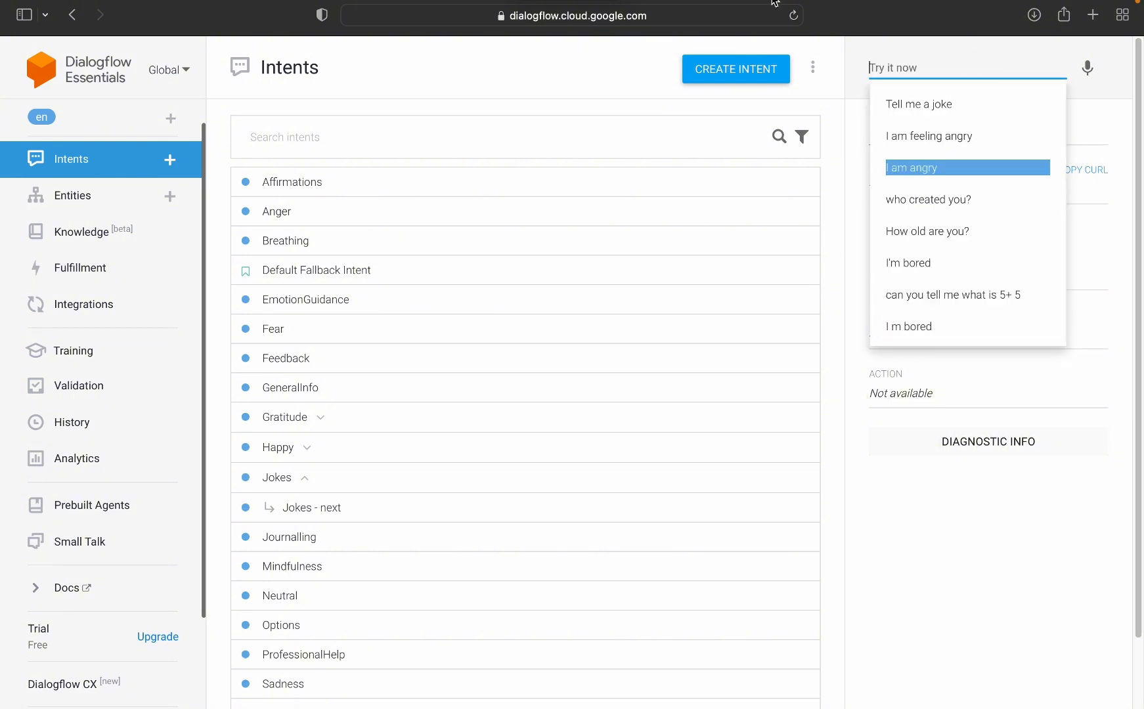
{"action": "left_click", "coordinate": [794, 15]}
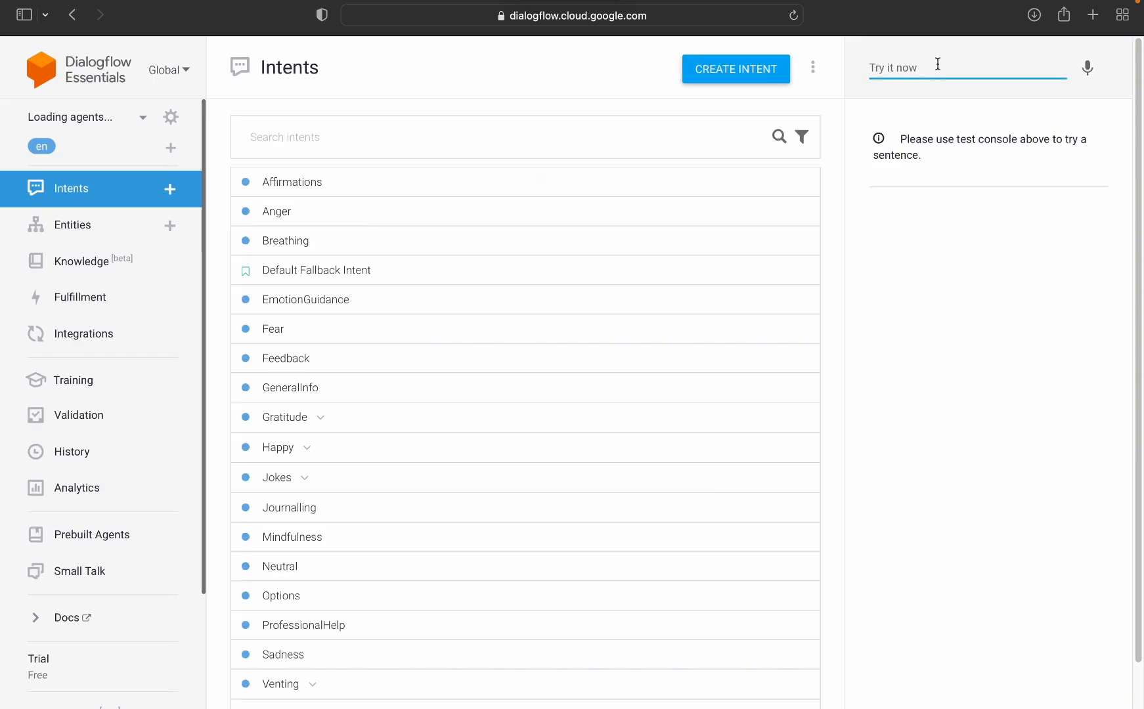
{"action": "type", "text": "tell me a joke"}
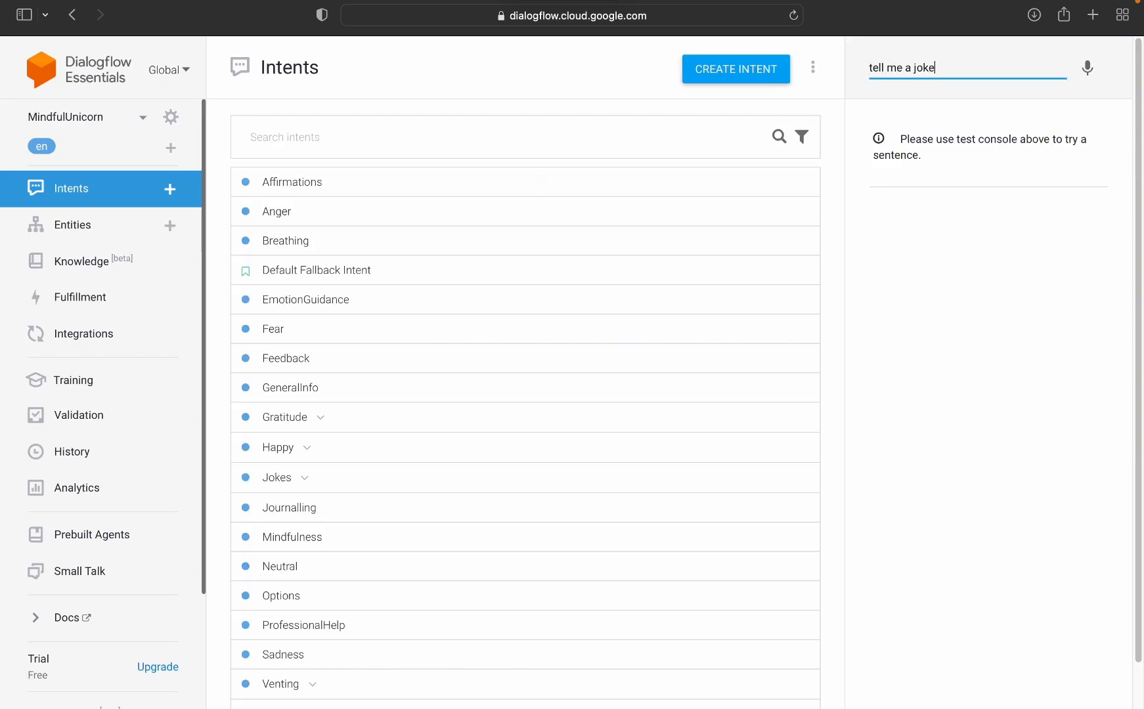
{"action": "key", "text": "Return"}
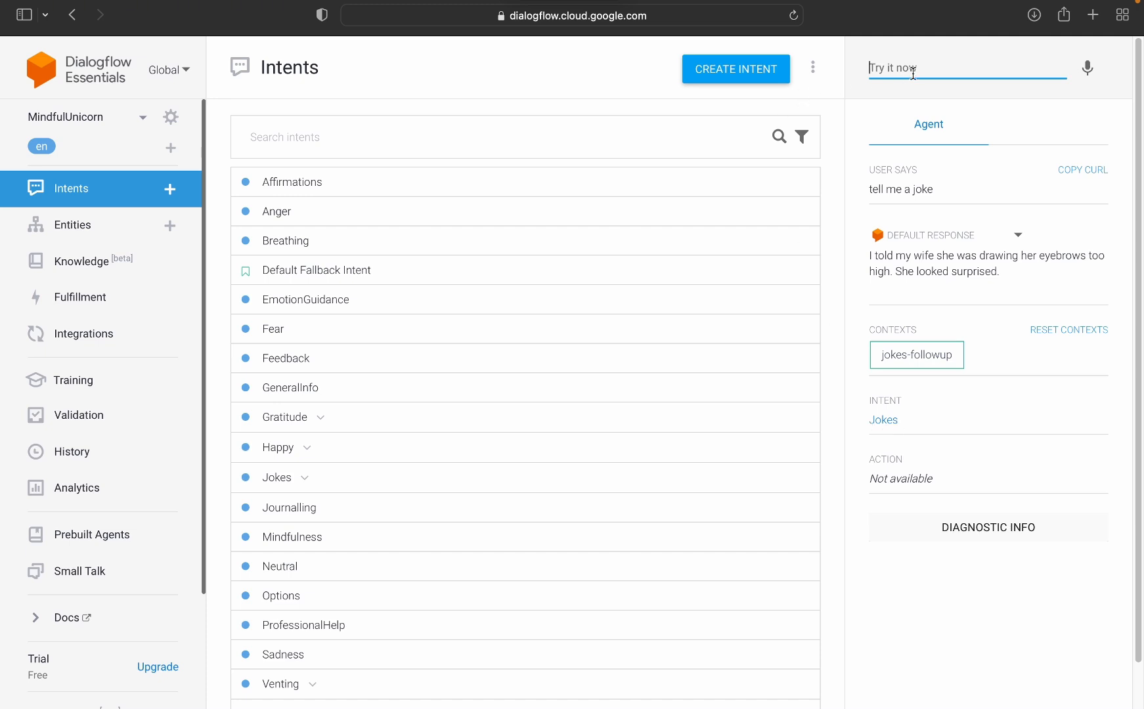
Step: Send the follow-up test message "tell me another one" and examine the matched intent and its context
{"action": "type", "text": "tell me another one"}
{"action": "key", "text": "Return"}
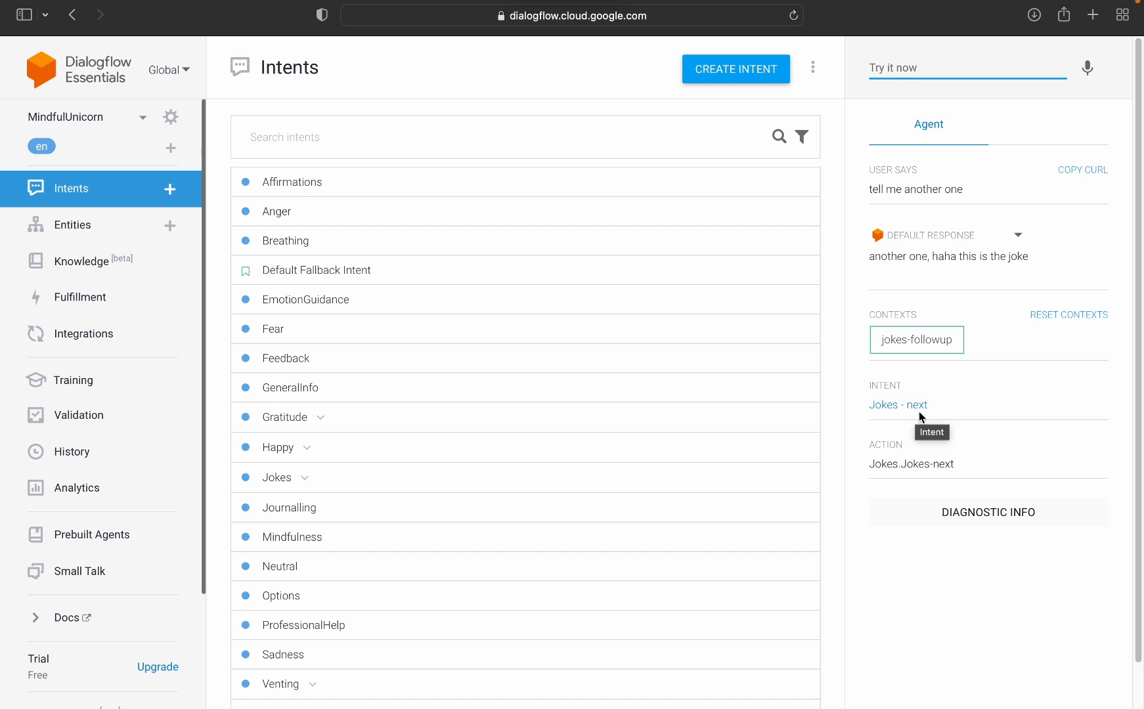
{"action": "left_click", "coordinate": [304, 479]}
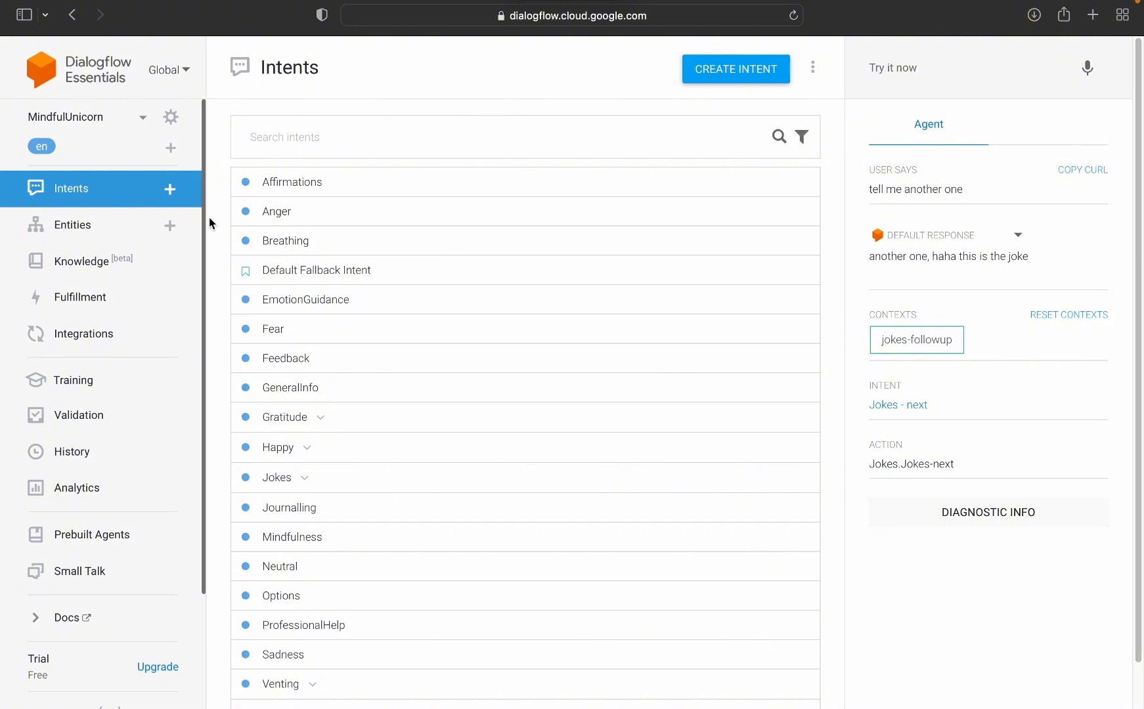
{"action": "mouse_move", "coordinate": [511, 3]}
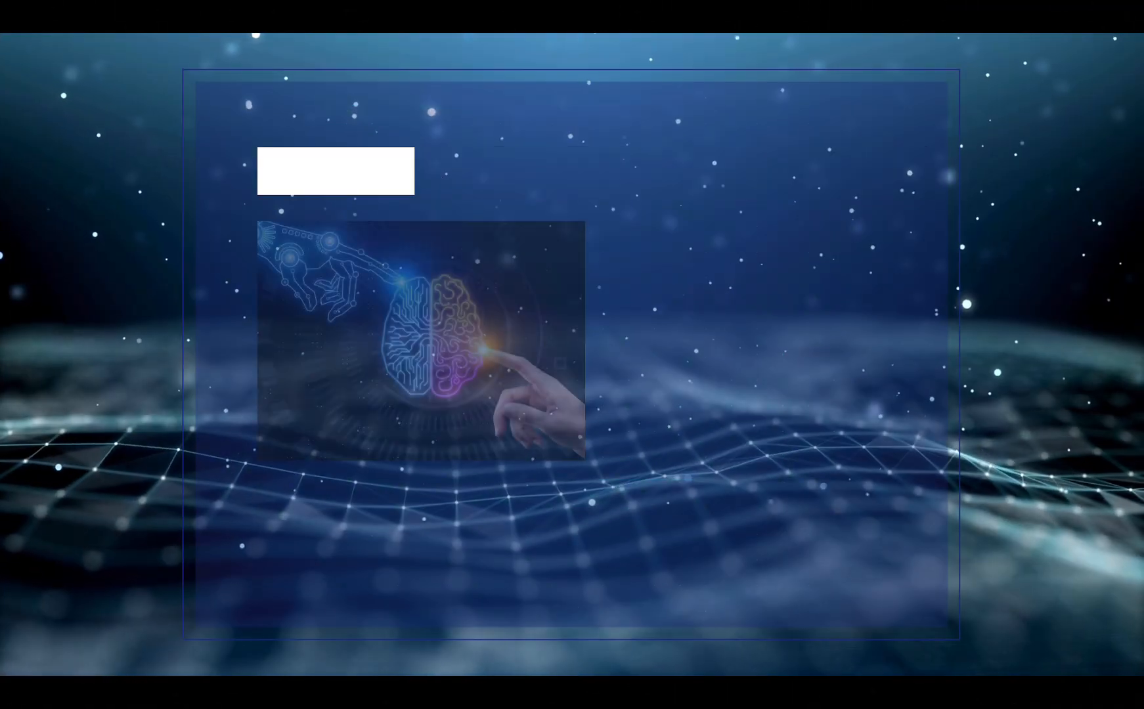